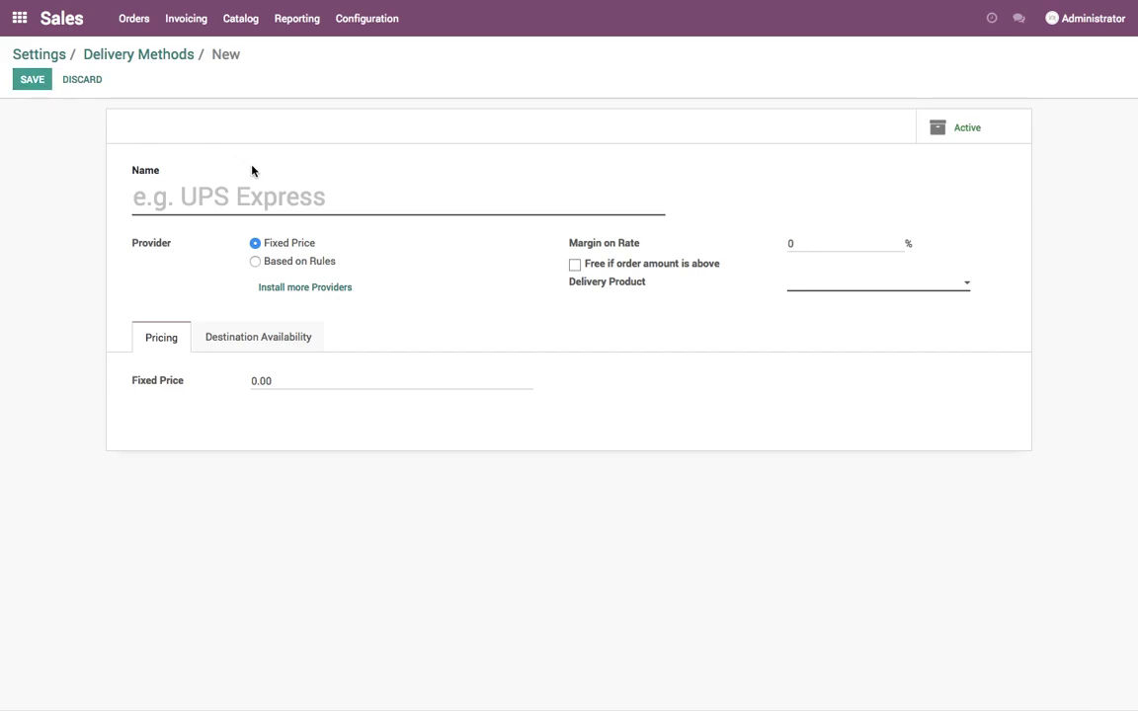
# - Name the new delivery method 'Delivery in Gandhinagar' and switch its provider to Based on Rules
pyautogui.write('Delive')
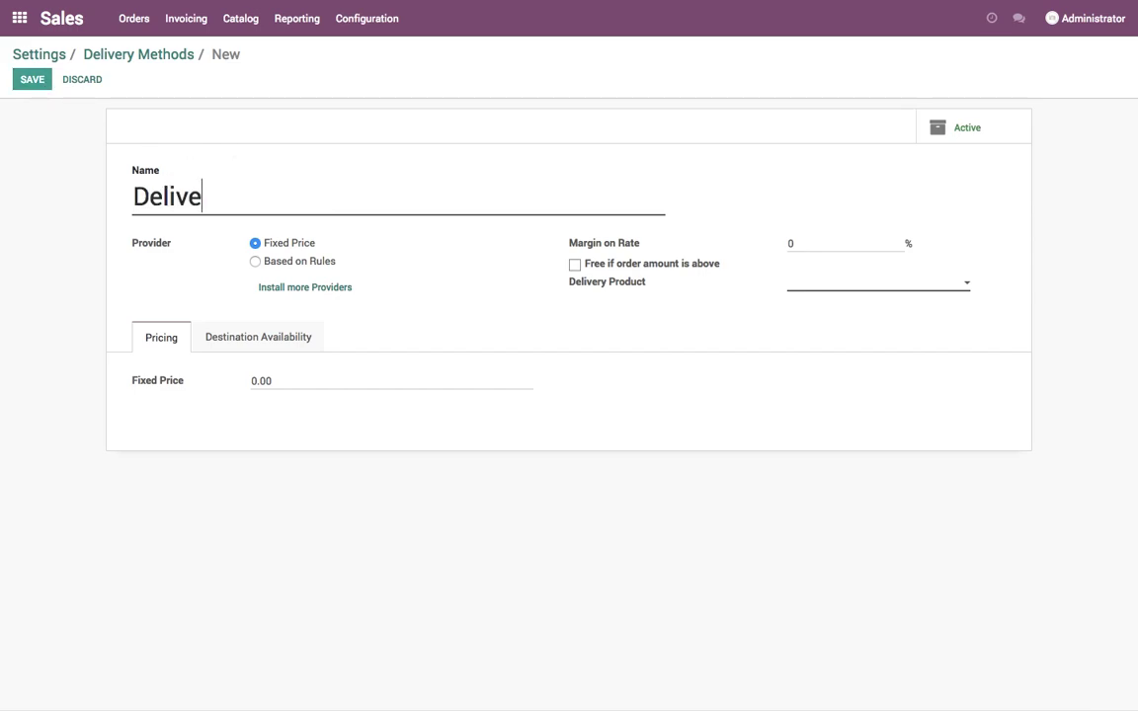
pyautogui.write('ry in Gandhi')
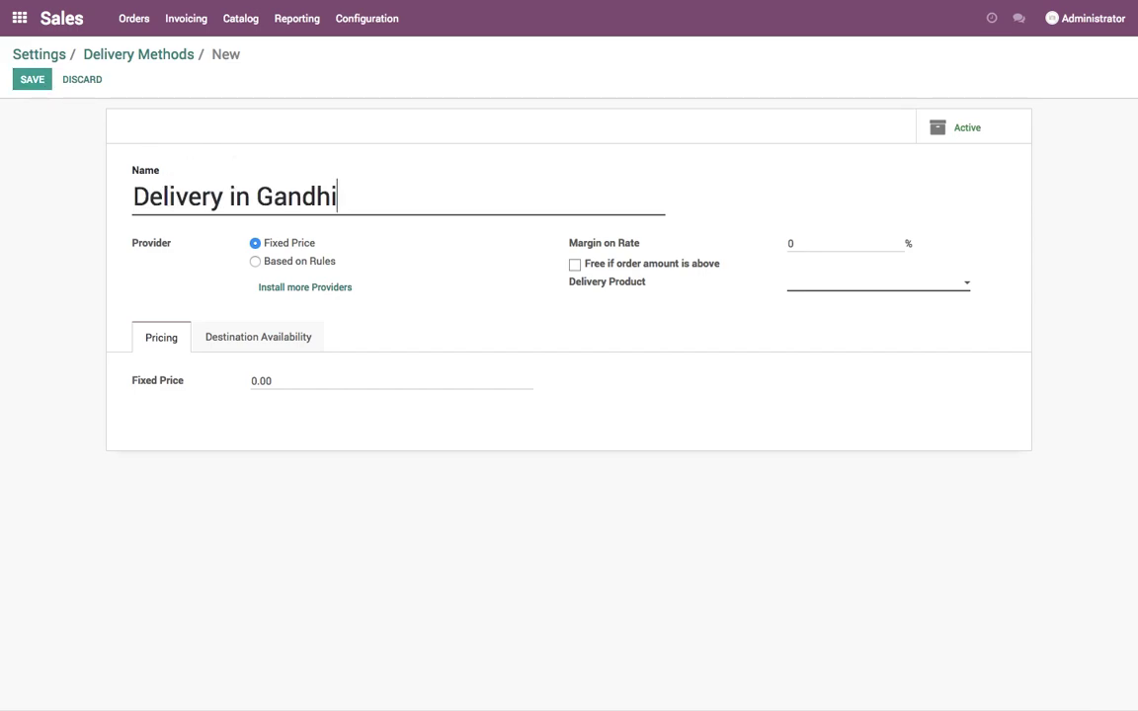
pyautogui.write('nagar')
pyautogui.click(294, 263)
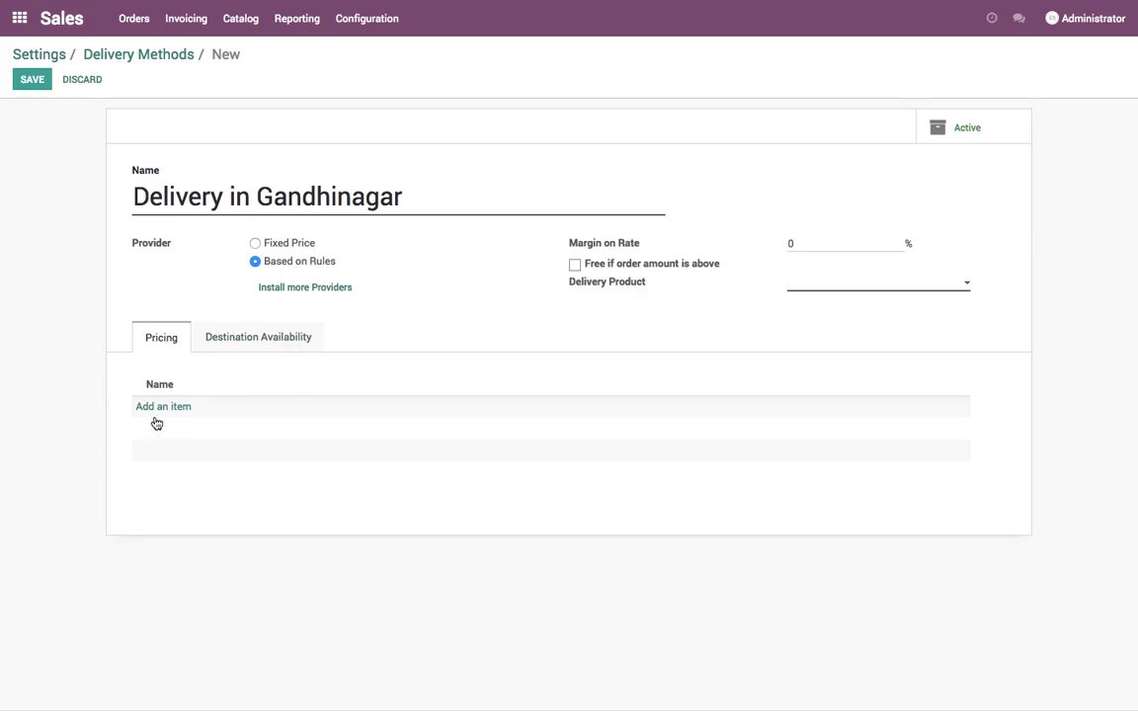
# - Add a pricing rule: if weight >= 0.1, delivery costs 10.0 times weight
pyautogui.click(160, 407)
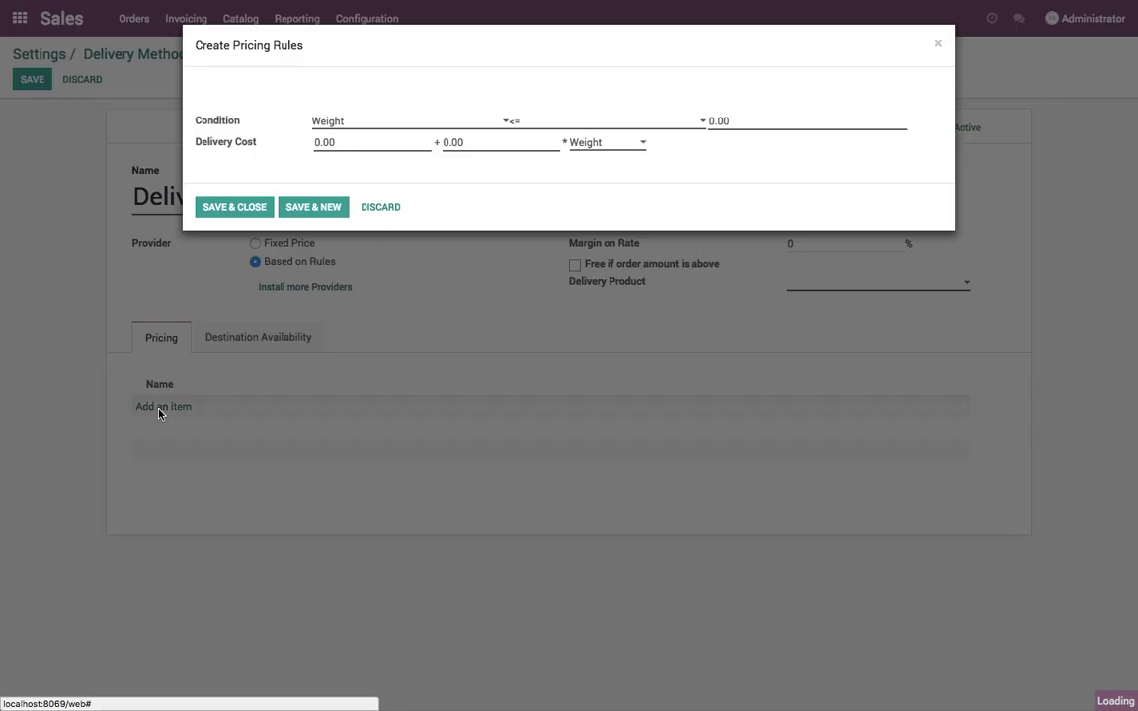
pyautogui.click(589, 121)
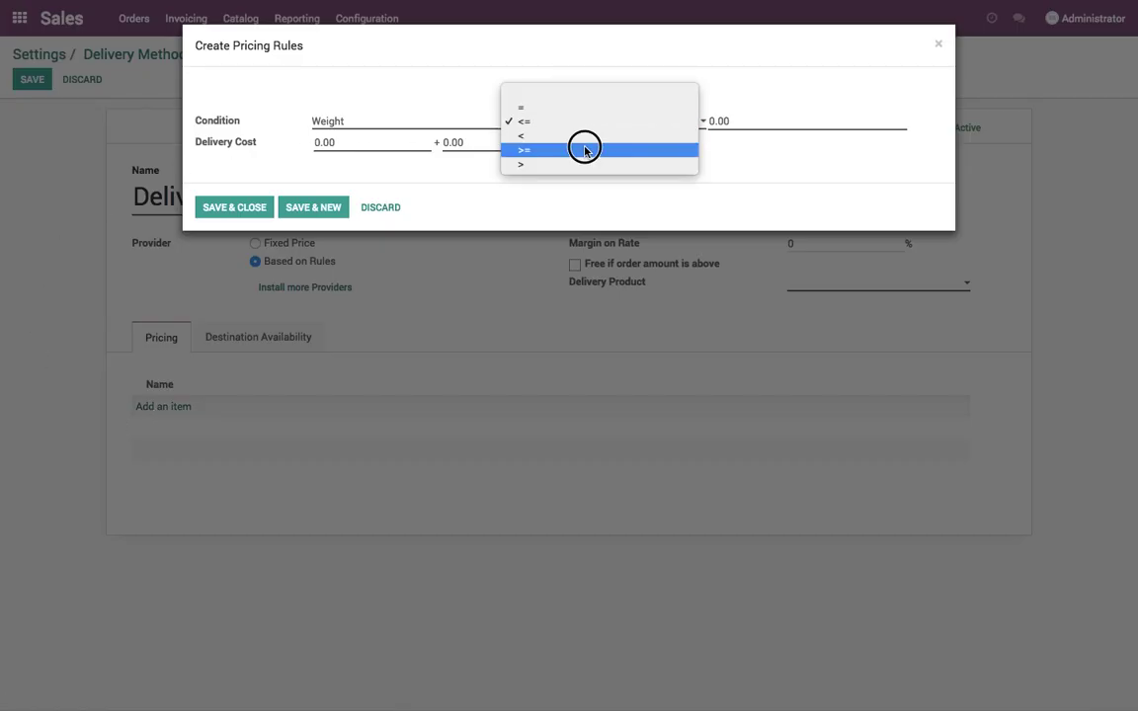
pyautogui.click(584, 149)
pyautogui.click(746, 127)
pyautogui.write('0.1')
pyautogui.press('Tab')
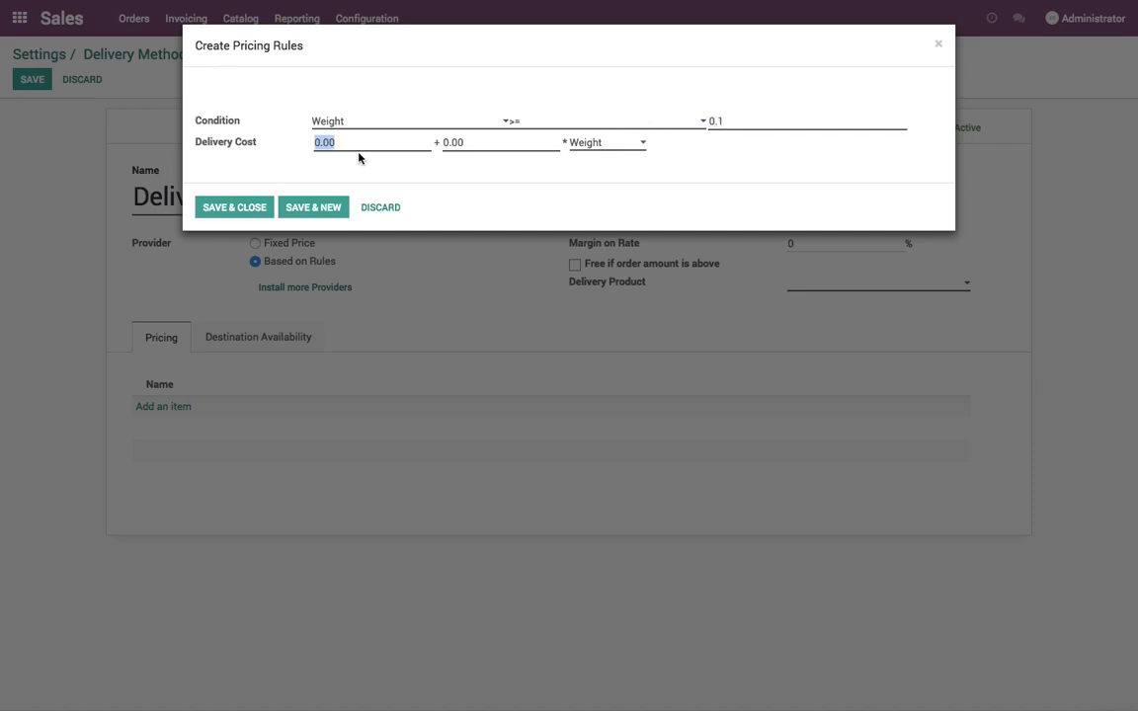
pyautogui.press('Tab')
pyautogui.write('10')
pyautogui.click(234, 207)
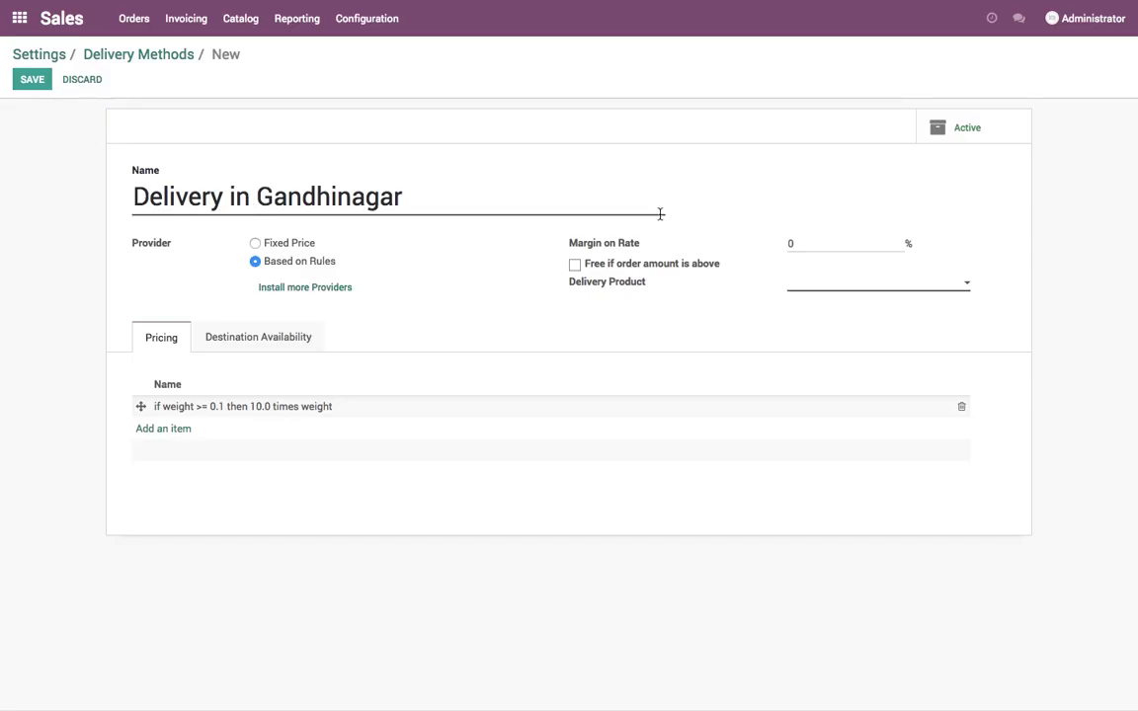
# - Create 'Delivery Service' as the delivery product and save the Gandhinagar method
pyautogui.click(855, 288)
pyautogui.write('Delivery ')
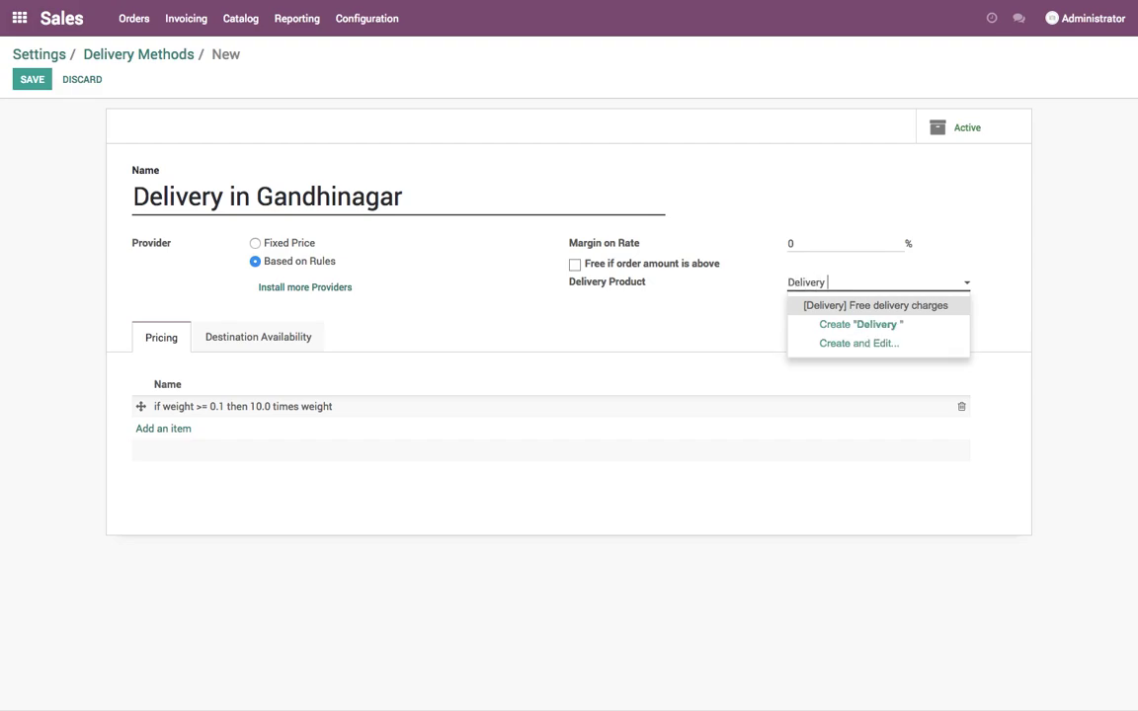
pyautogui.write('Co')
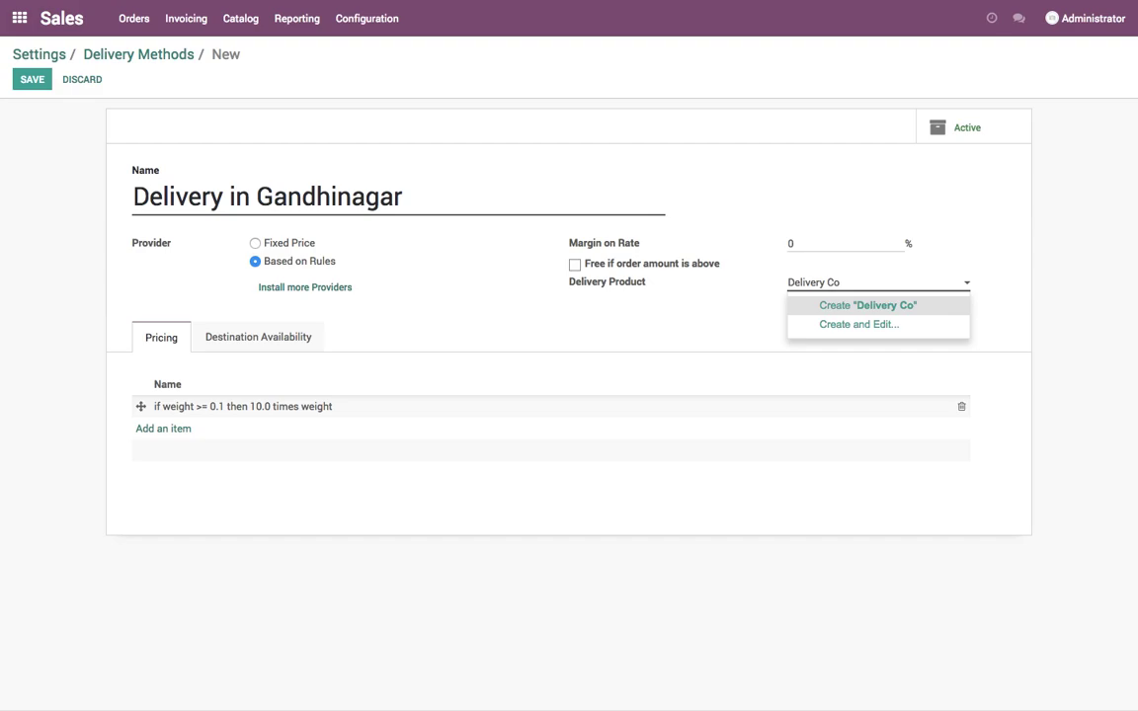
pyautogui.write('Service')
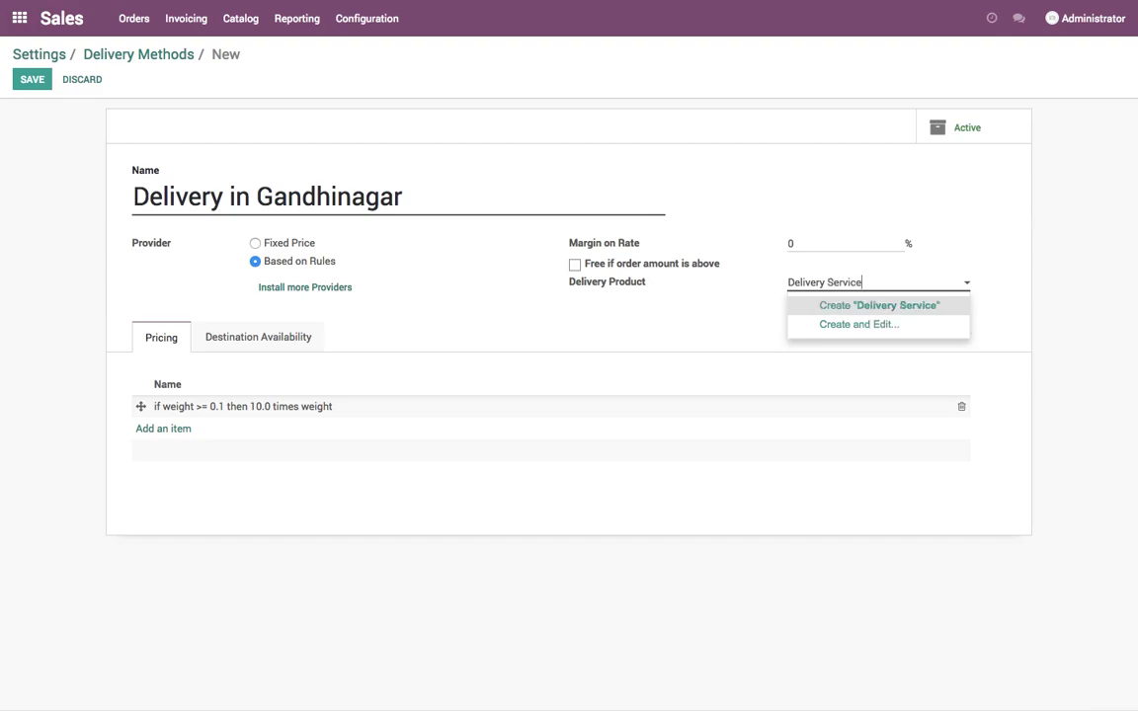
pyautogui.press('Return')
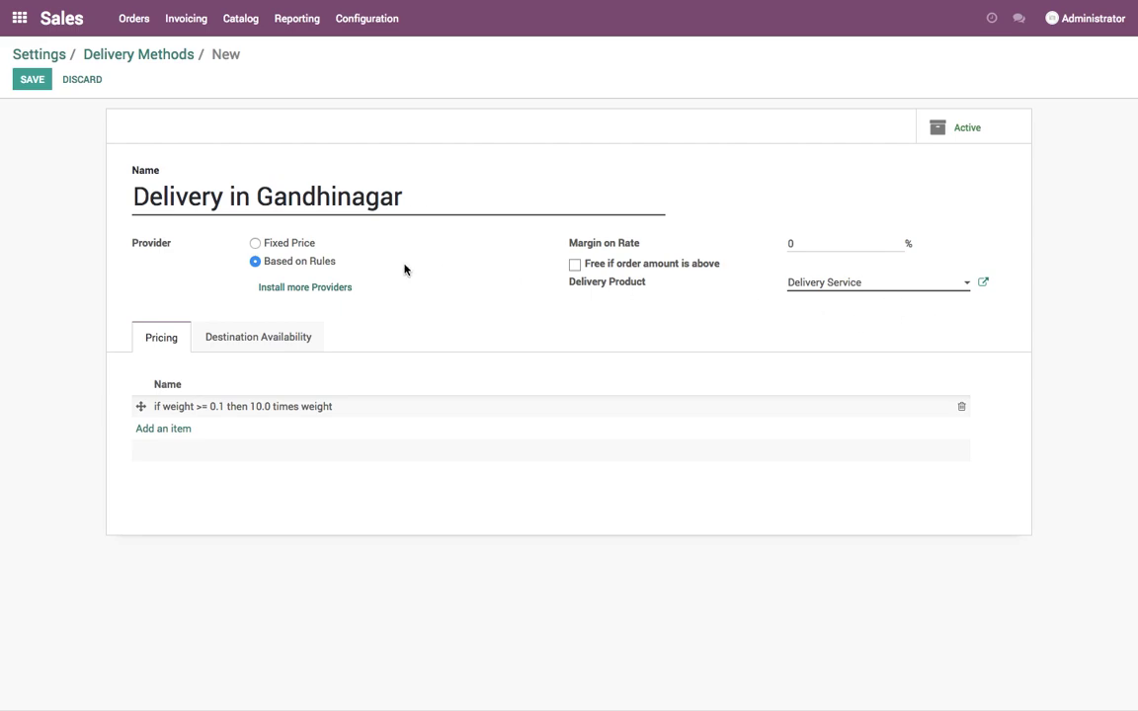
pyautogui.click(33, 83)
# - Restrict the Gandhinagar method to zip codes 382001 through 382030 and save it
pyautogui.click(33, 83)
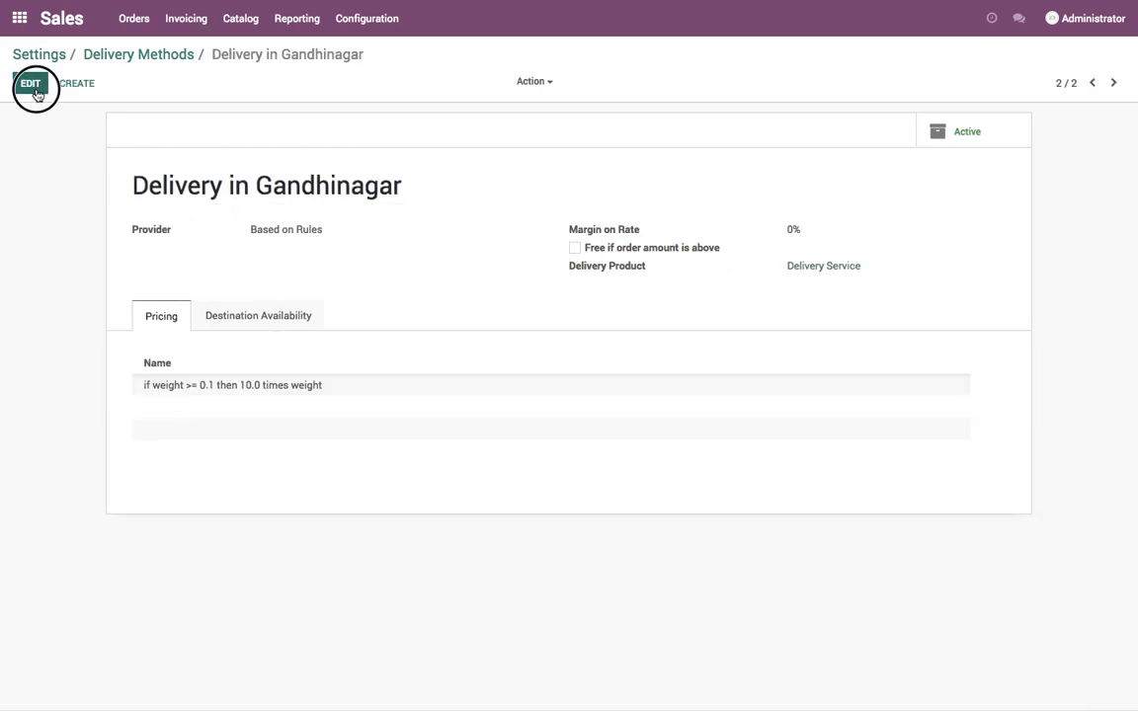
pyautogui.click(288, 342)
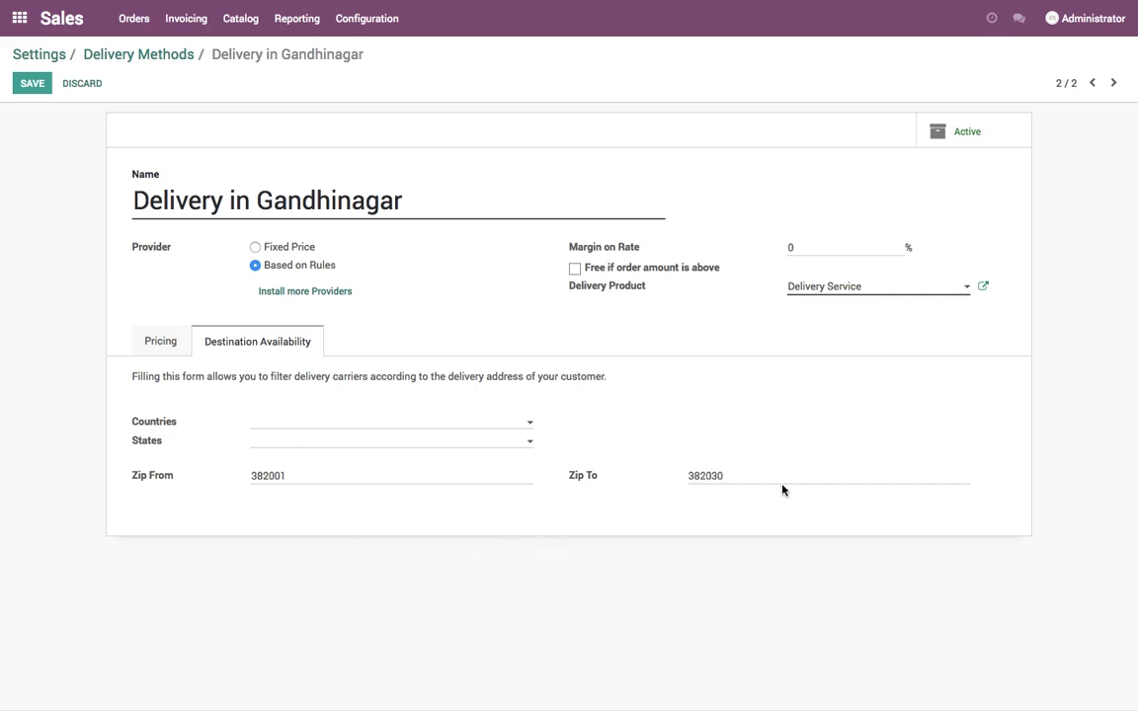
pyautogui.click(31, 85)
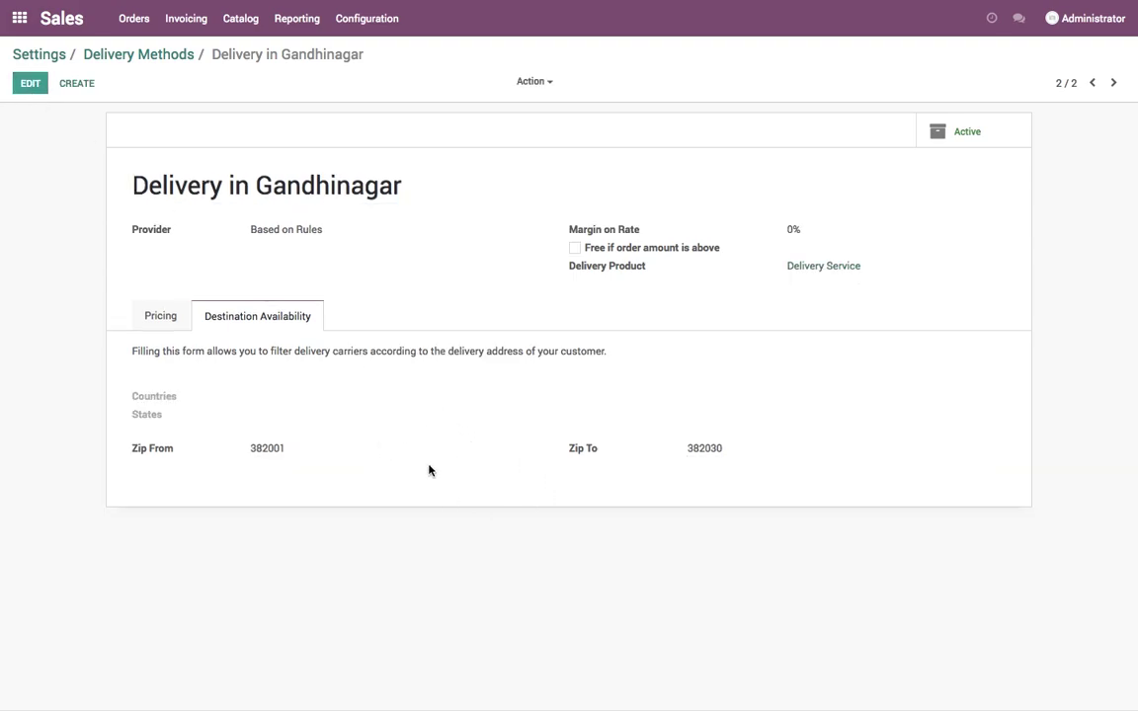
# - Create 'Delivery in Ahmedabad' for zips 380001–380060 with the Delivery Service product and rule-based pricing
pyautogui.click(77, 83)
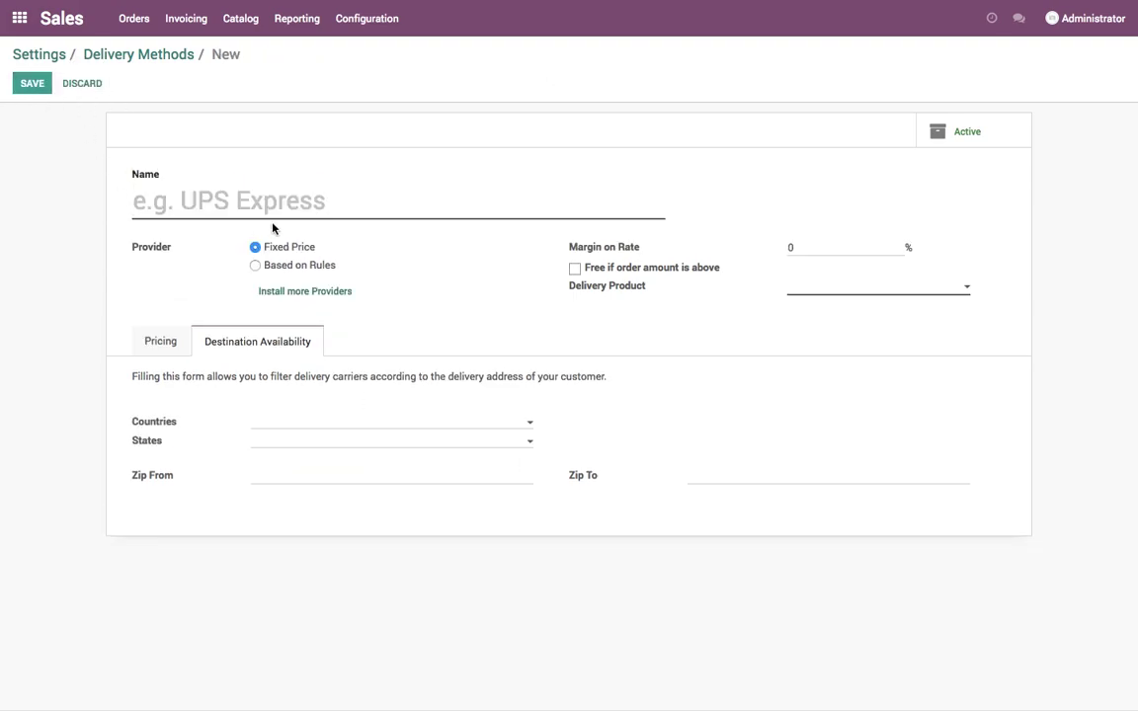
pyautogui.write('Delivery in A')
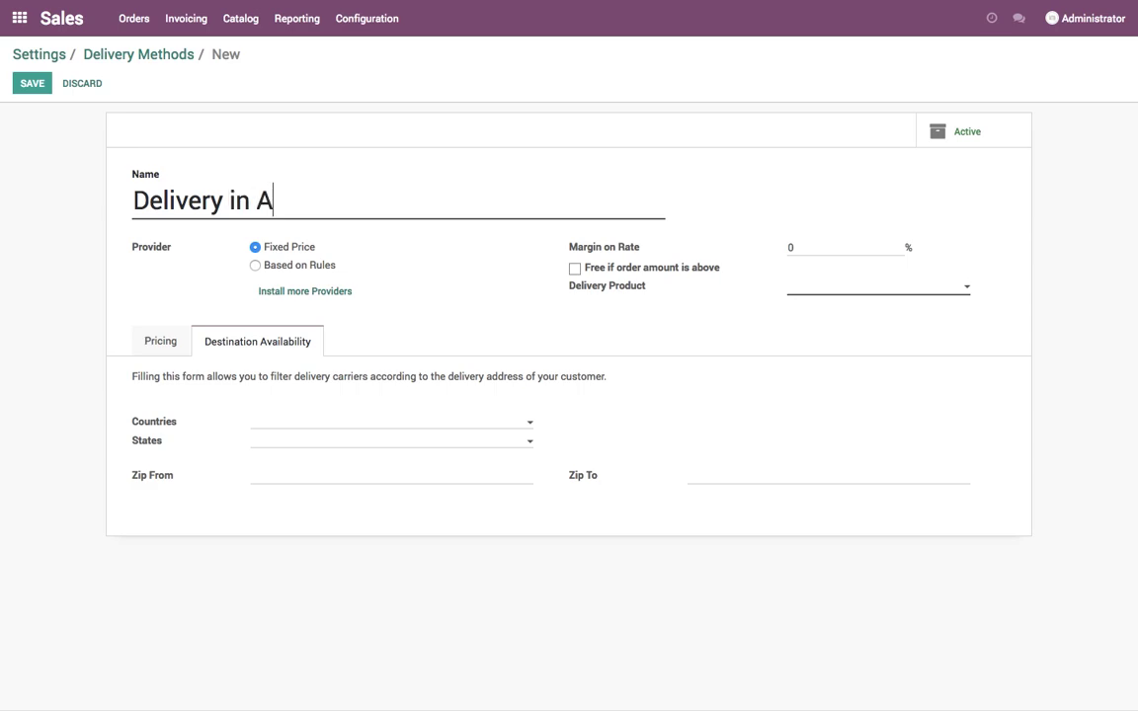
pyautogui.write('hmedabad')
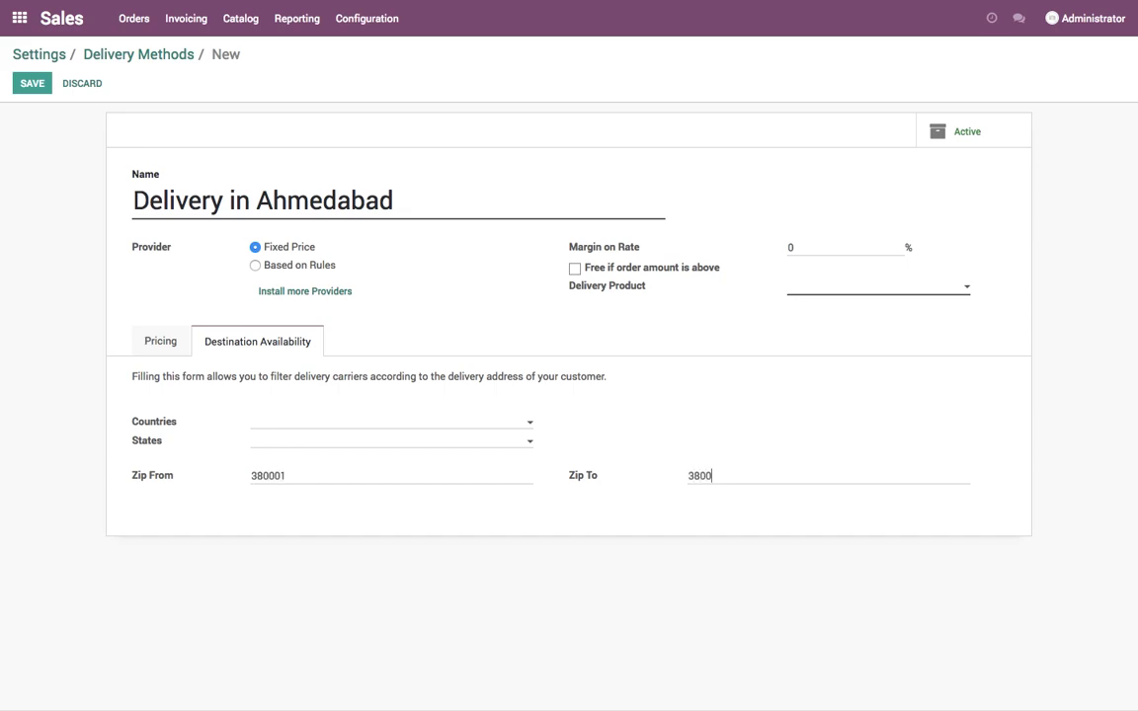
pyautogui.tripleClick(262, 200)
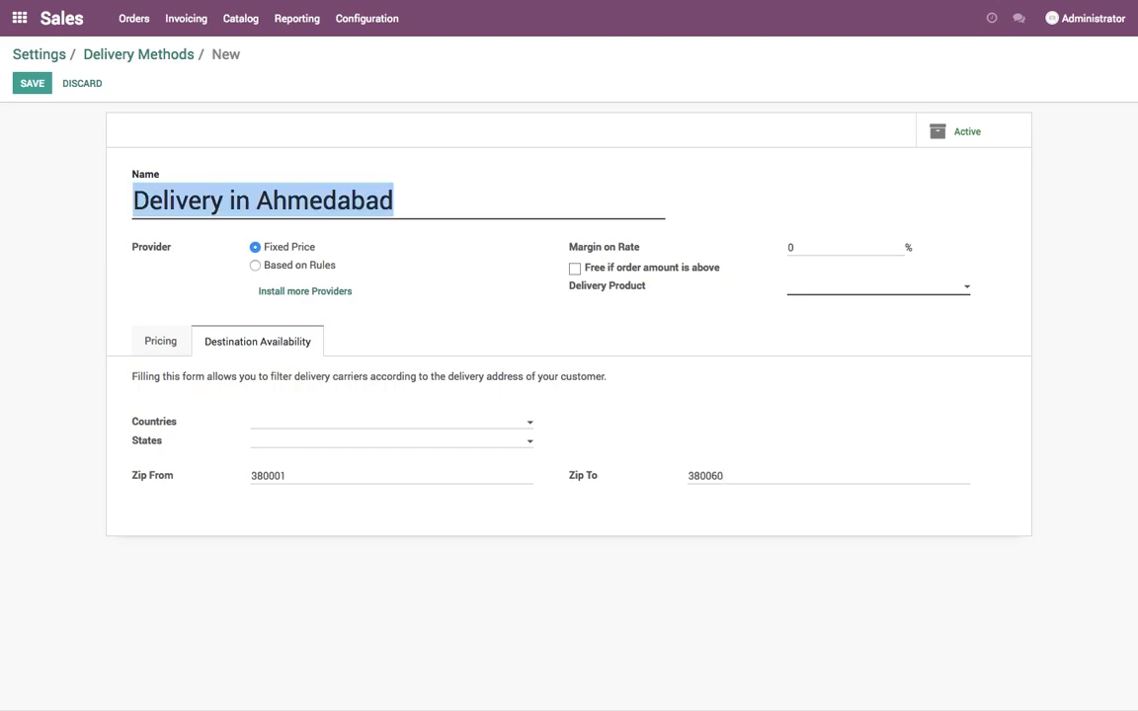
pyautogui.click(900, 295)
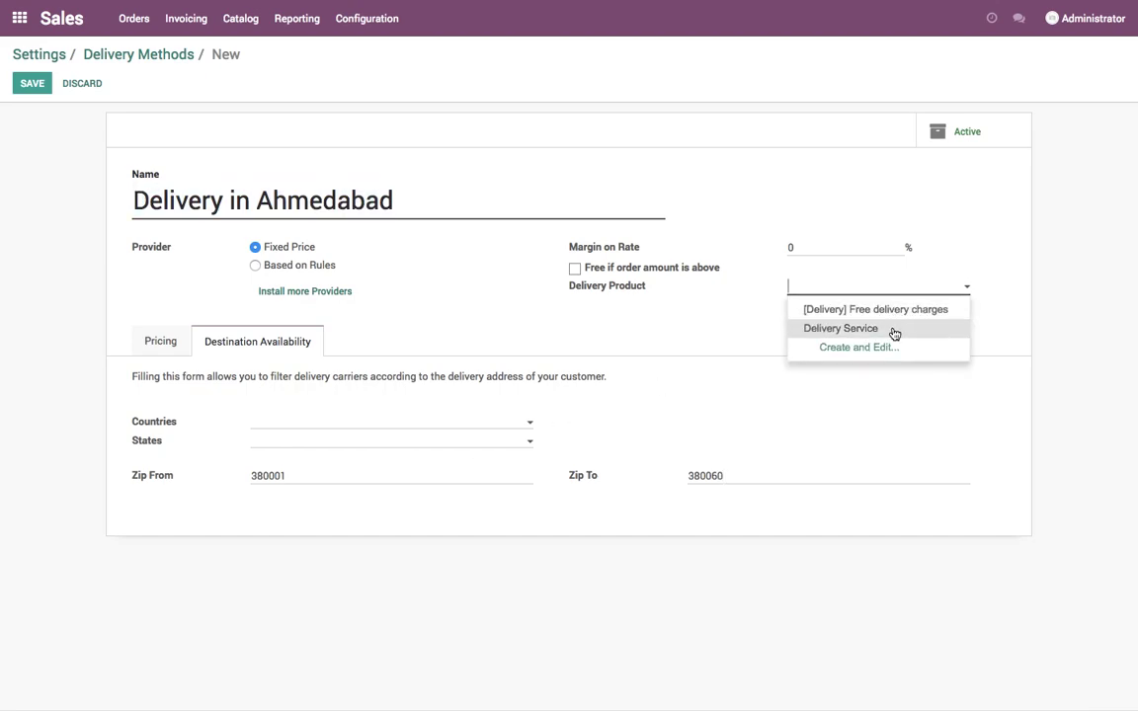
pyautogui.click(841, 328)
pyautogui.click(153, 341)
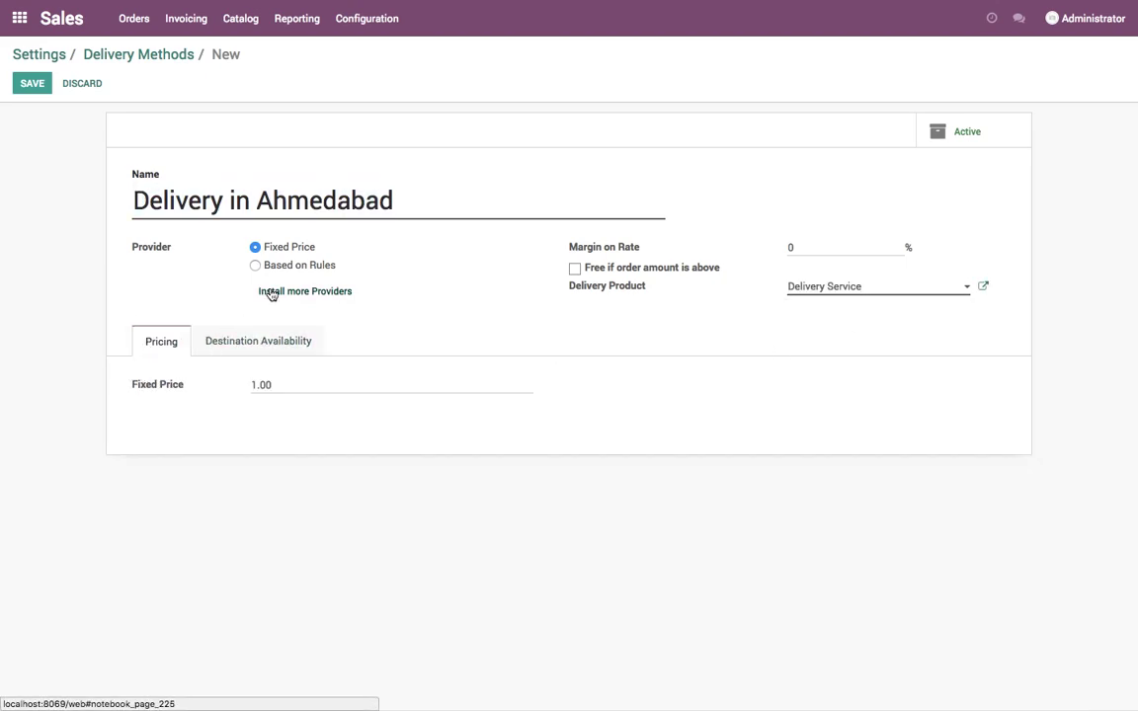
pyautogui.click(255, 265)
# - Add the rule 'if weight >= 0.1 then 12.0 times weight' and save the Ahmedabad method
pyautogui.click(186, 410)
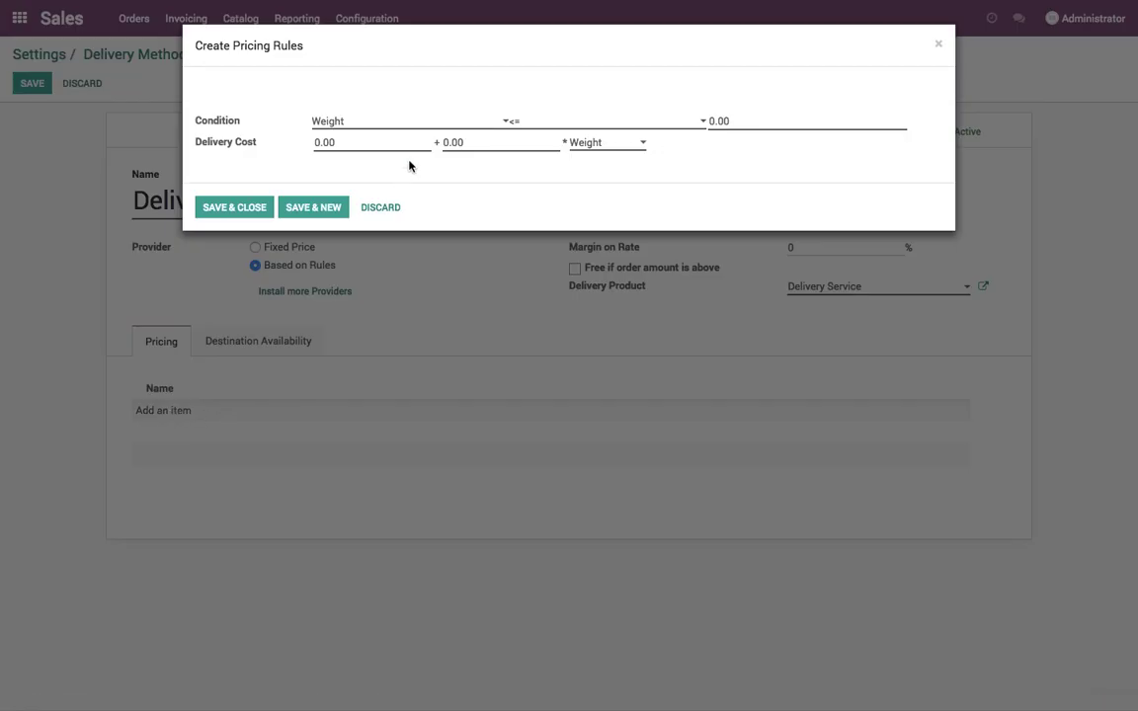
pyautogui.click(514, 121)
pyautogui.click(556, 147)
pyautogui.click(682, 126)
pyautogui.write('0.1')
pyautogui.press('Tab')
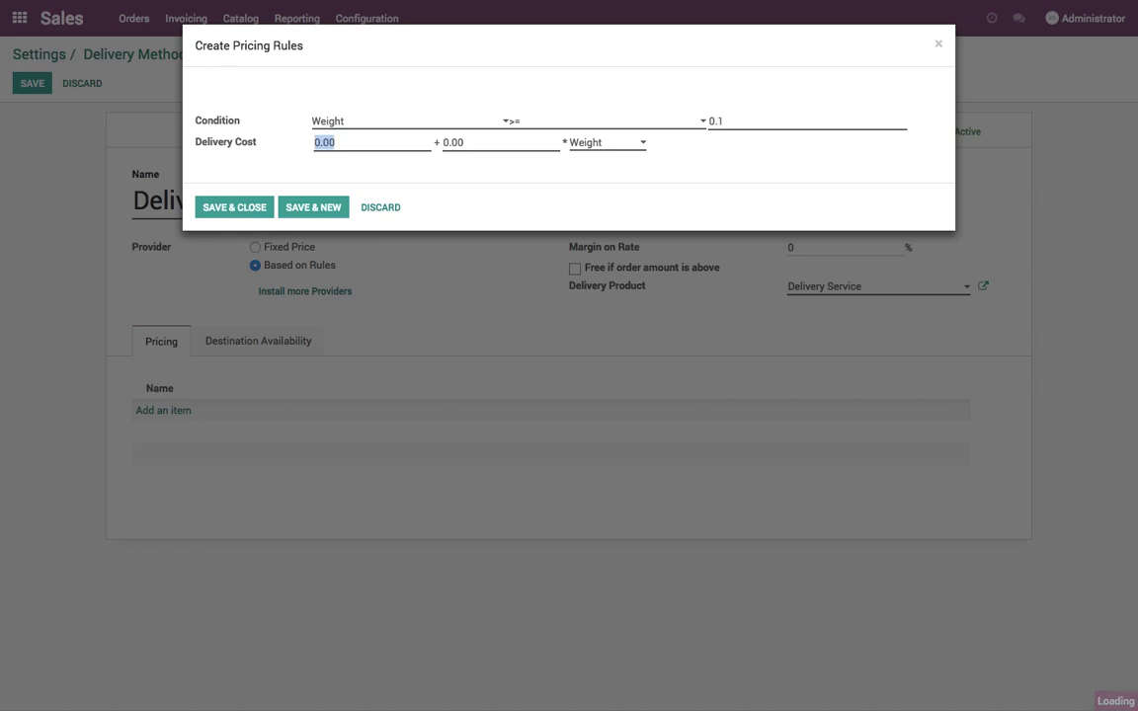
pyautogui.press('Tab')
pyautogui.write('12')
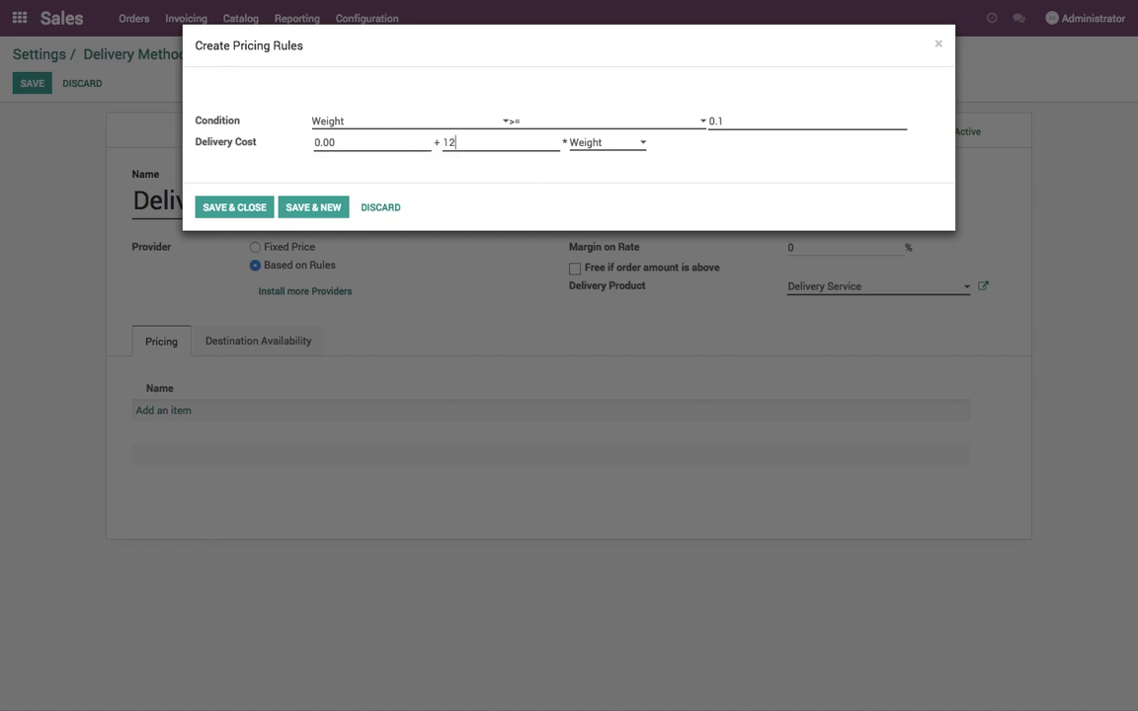
pyautogui.click(234, 212)
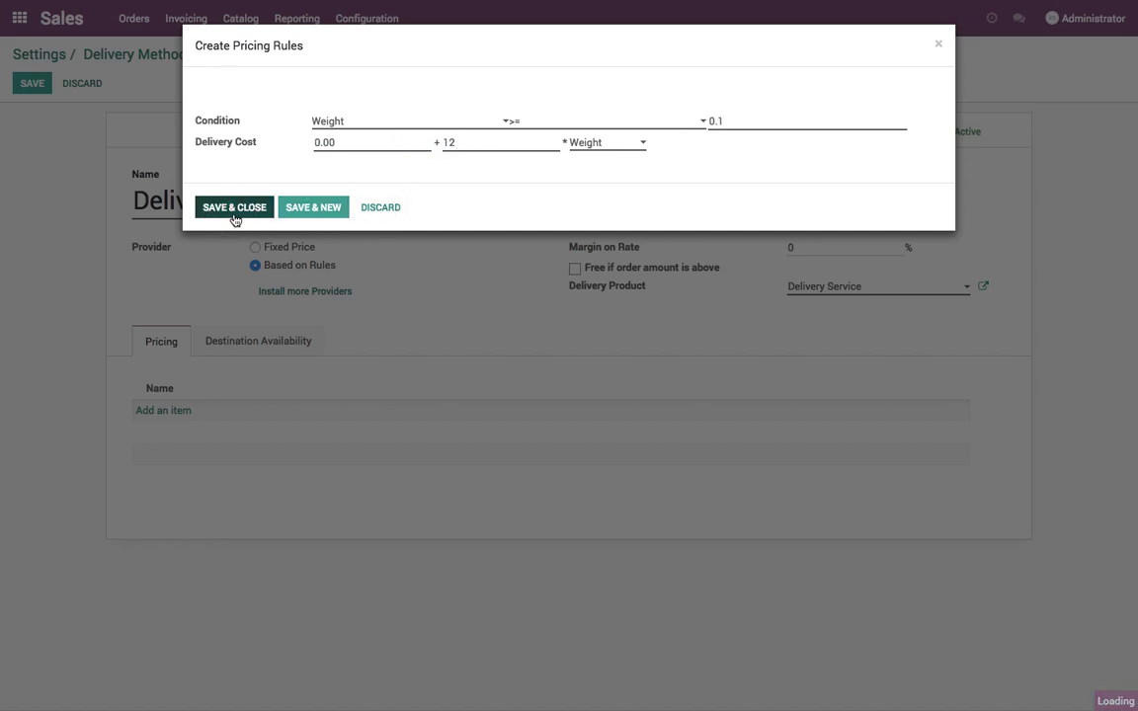
pyautogui.click(32, 89)
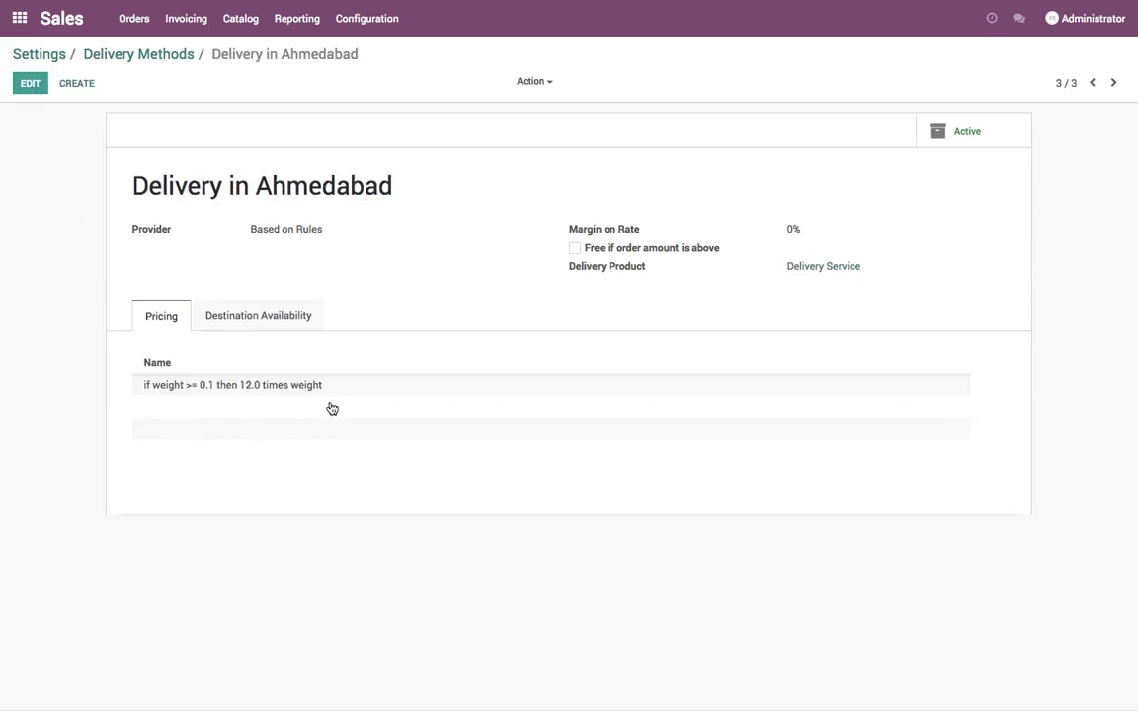
# - Archive the Free delivery charges method, leaving only the Gandhinagar and Ahmedabad methods
pyautogui.click(142, 57)
pyautogui.click(20, 188)
pyautogui.click(19, 215)
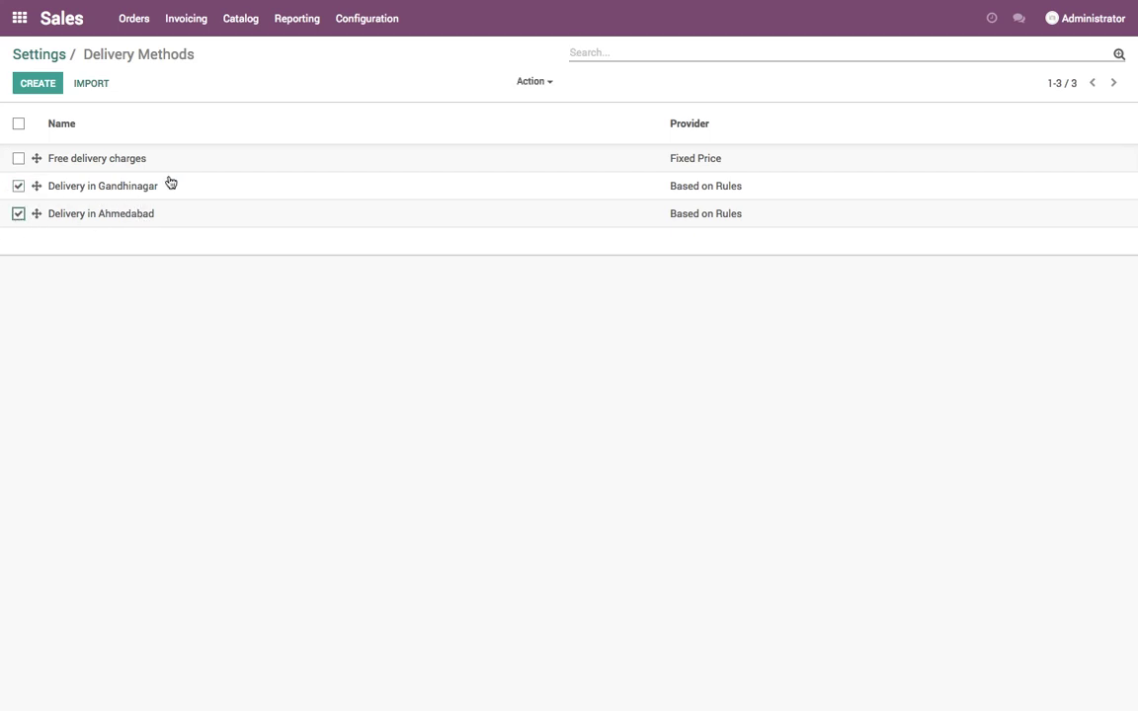
pyautogui.click(988, 122)
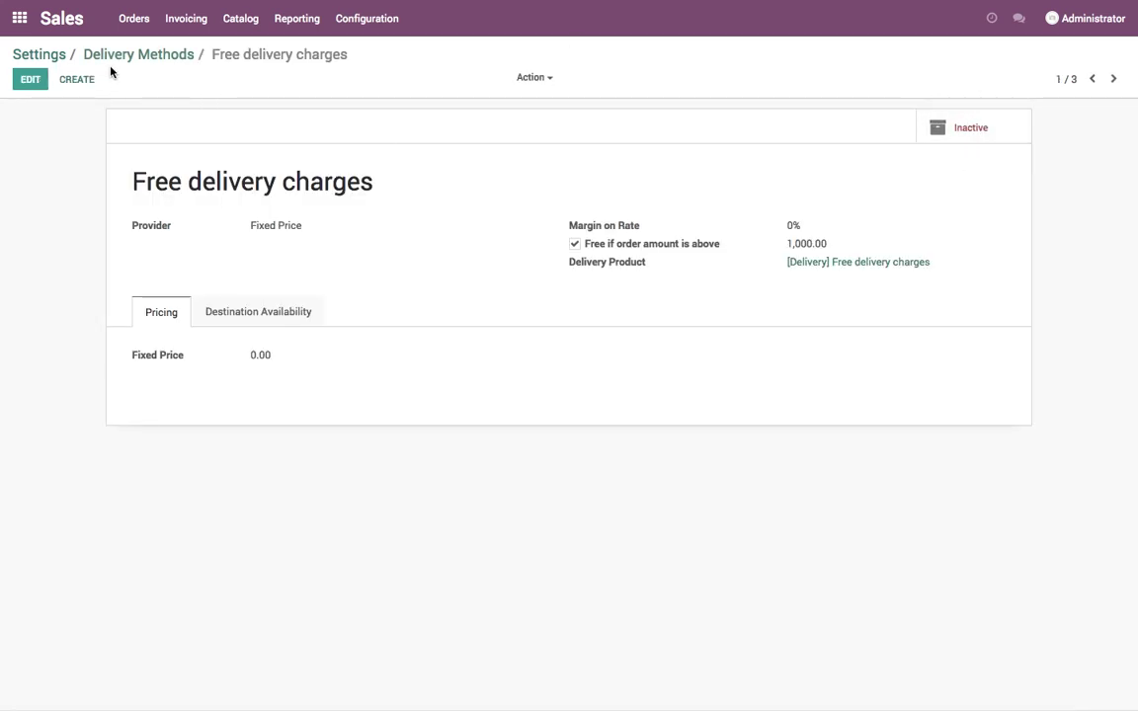
pyautogui.click(138, 53)
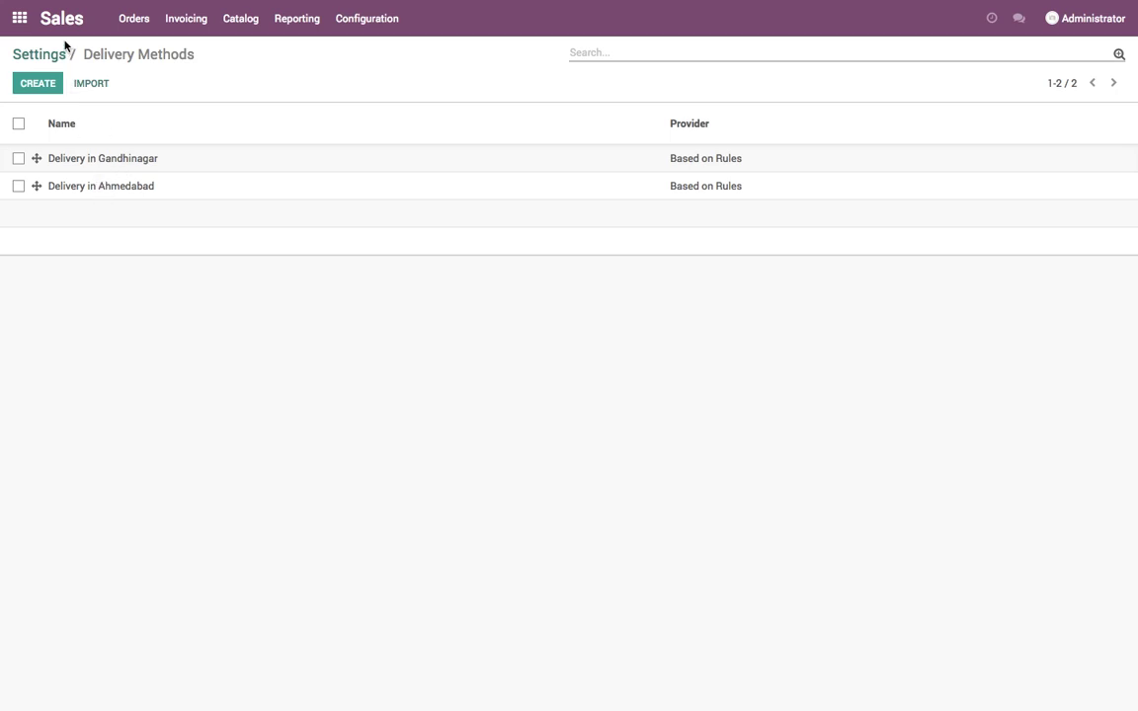
pyautogui.click(240, 18)
pyautogui.click(237, 49)
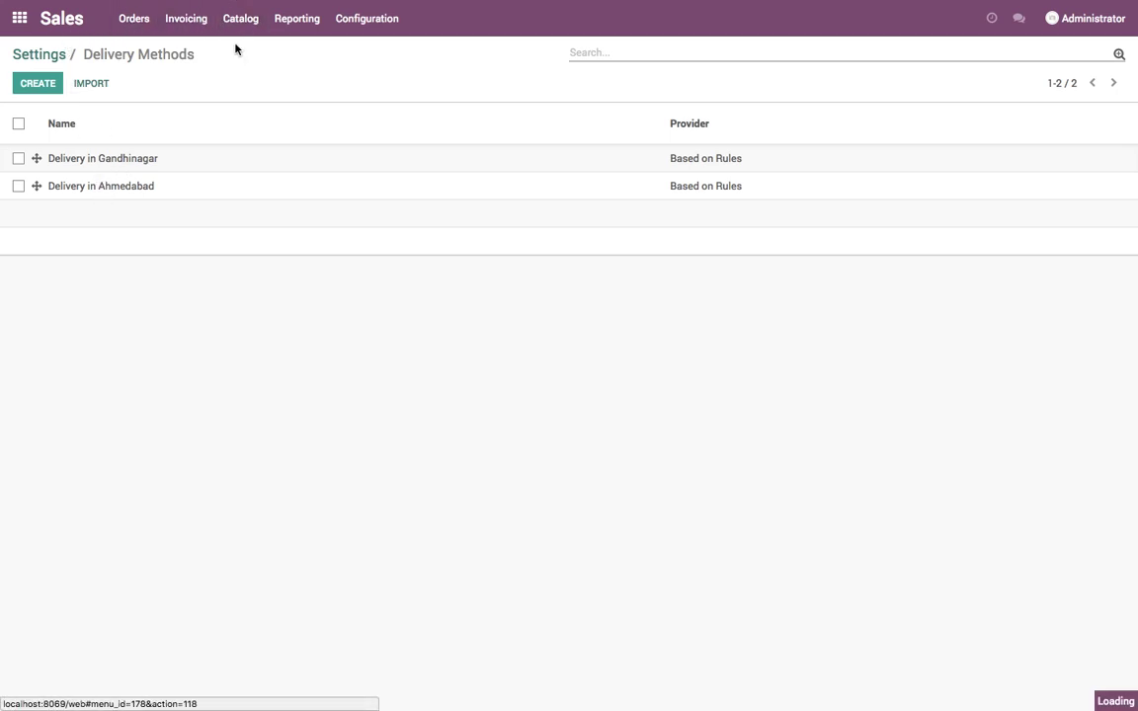
# - Untick Can be Sold on the Delivery Service product and save it
pyautogui.click(36, 87)
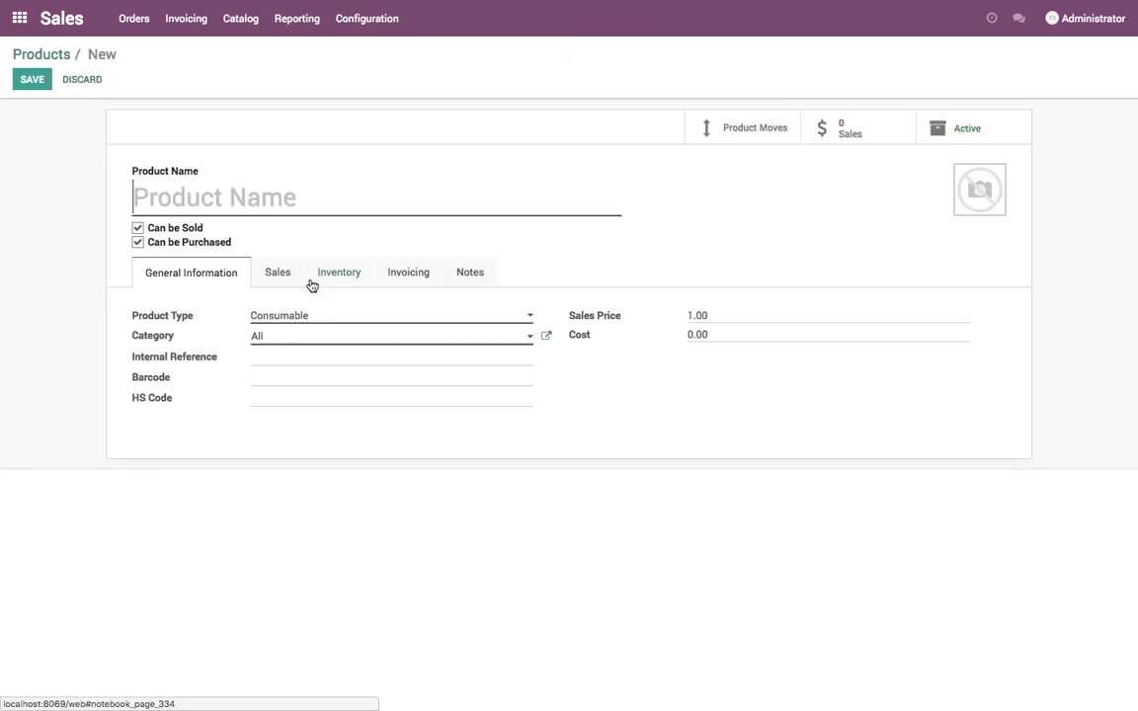
pyautogui.click(48, 54)
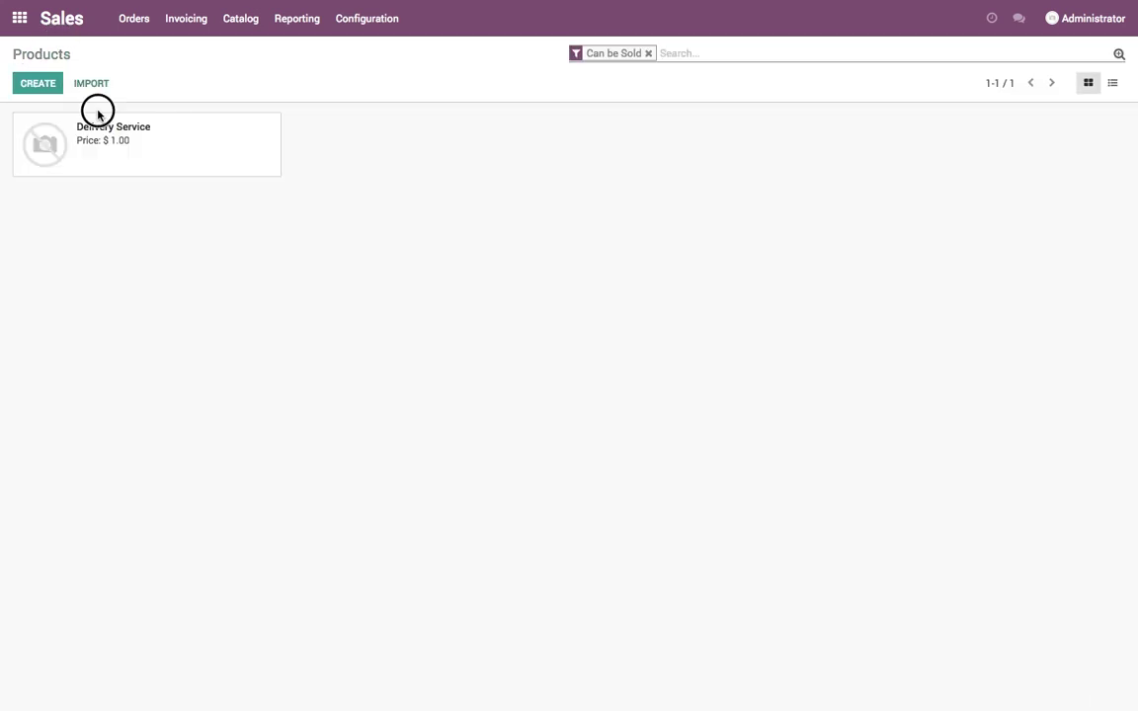
pyautogui.click(100, 131)
pyautogui.click(32, 79)
pyautogui.click(168, 227)
pyautogui.click(32, 79)
pyautogui.click(46, 54)
# - Create a stockable product 'Material' with sales price 10 and cost 70
pyautogui.click(37, 83)
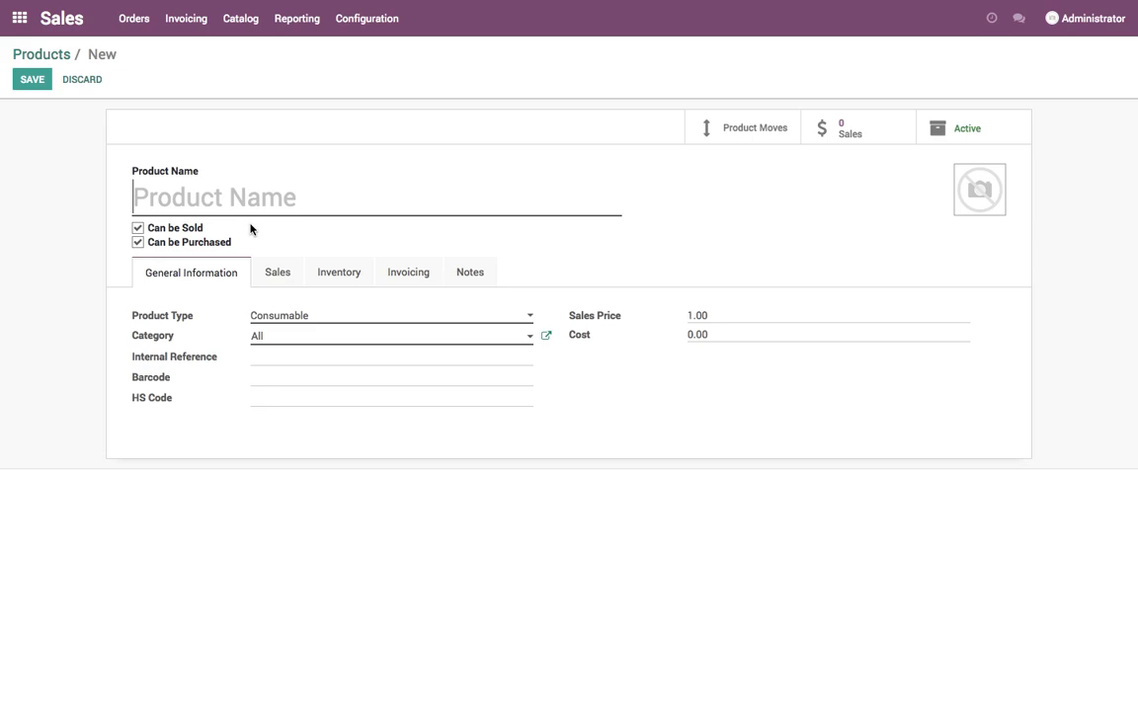
pyautogui.write('Material')
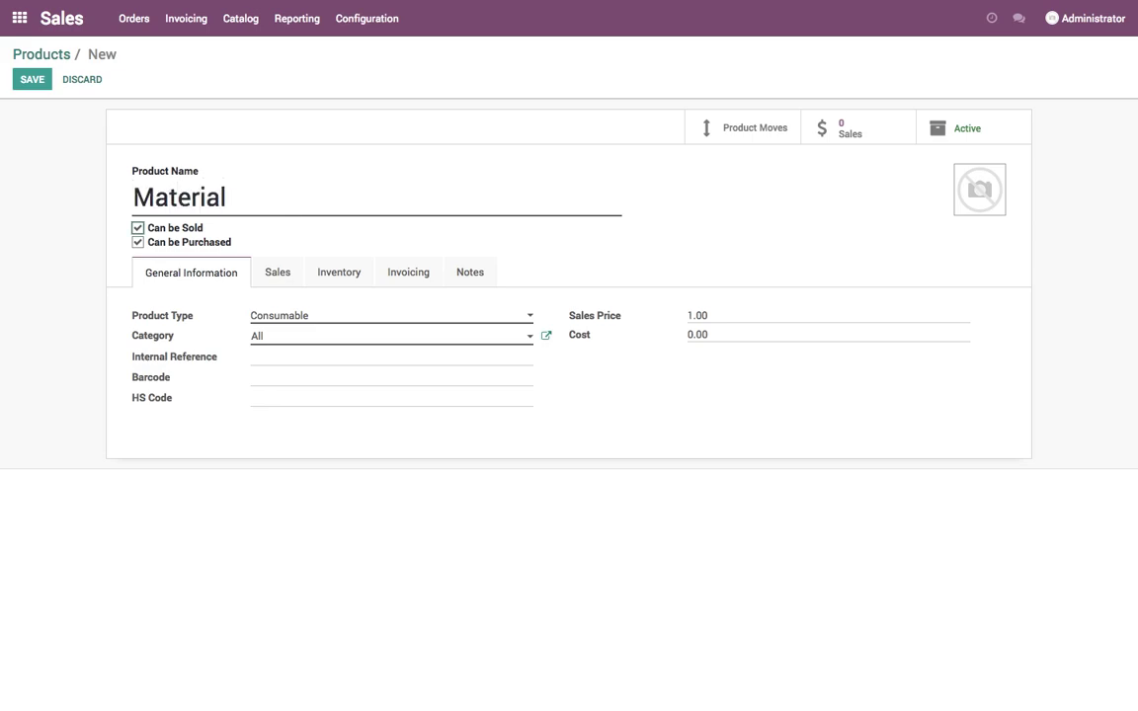
pyautogui.click(385, 317)
pyautogui.click(369, 341)
pyautogui.click(593, 340)
pyautogui.write('10')
pyautogui.moveTo(739, 363); pyautogui.dragTo(624, 363)
pyautogui.write('70')
pyautogui.click(565, 461)
# - Set Material's weight to 1.00 kg on the Inventory tab and save the product
pyautogui.click(275, 299)
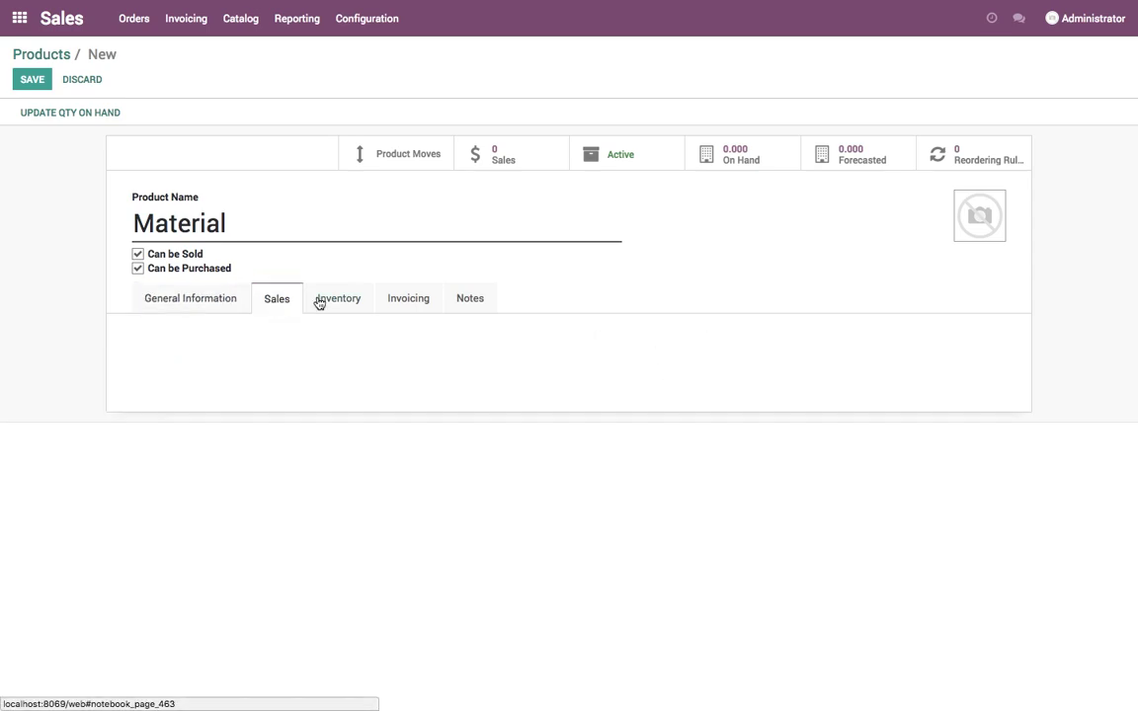
pyautogui.click(320, 299)
pyautogui.click(590, 374)
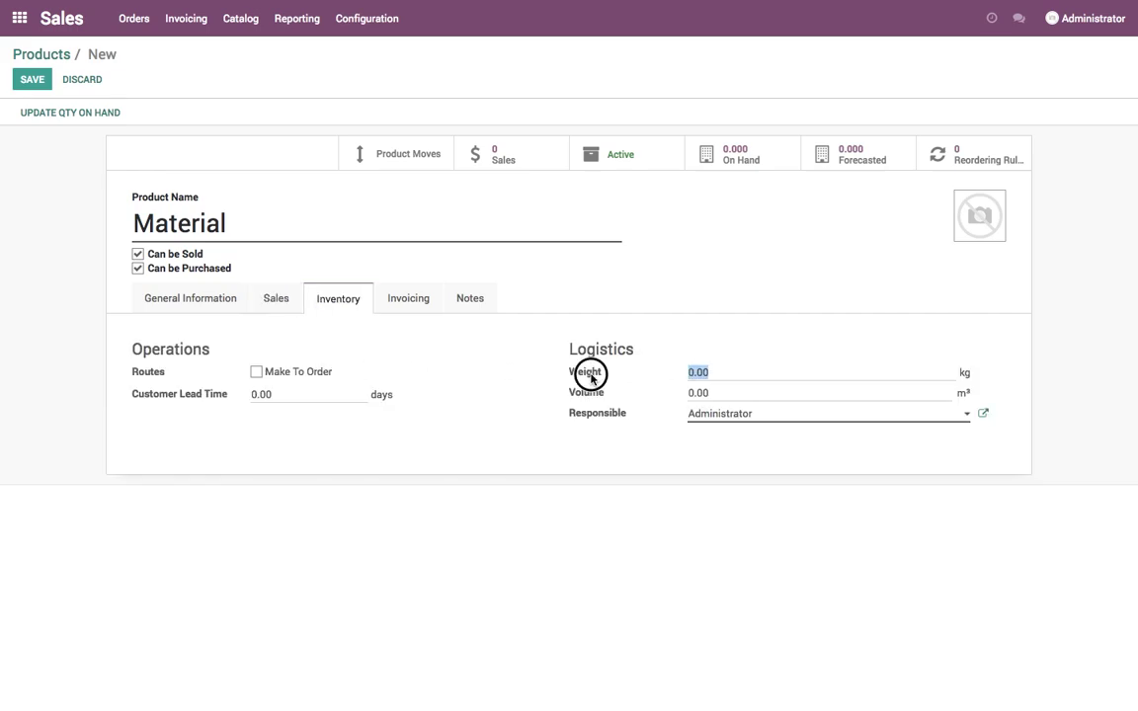
pyautogui.moveTo(593, 379)
pyautogui.write('1')
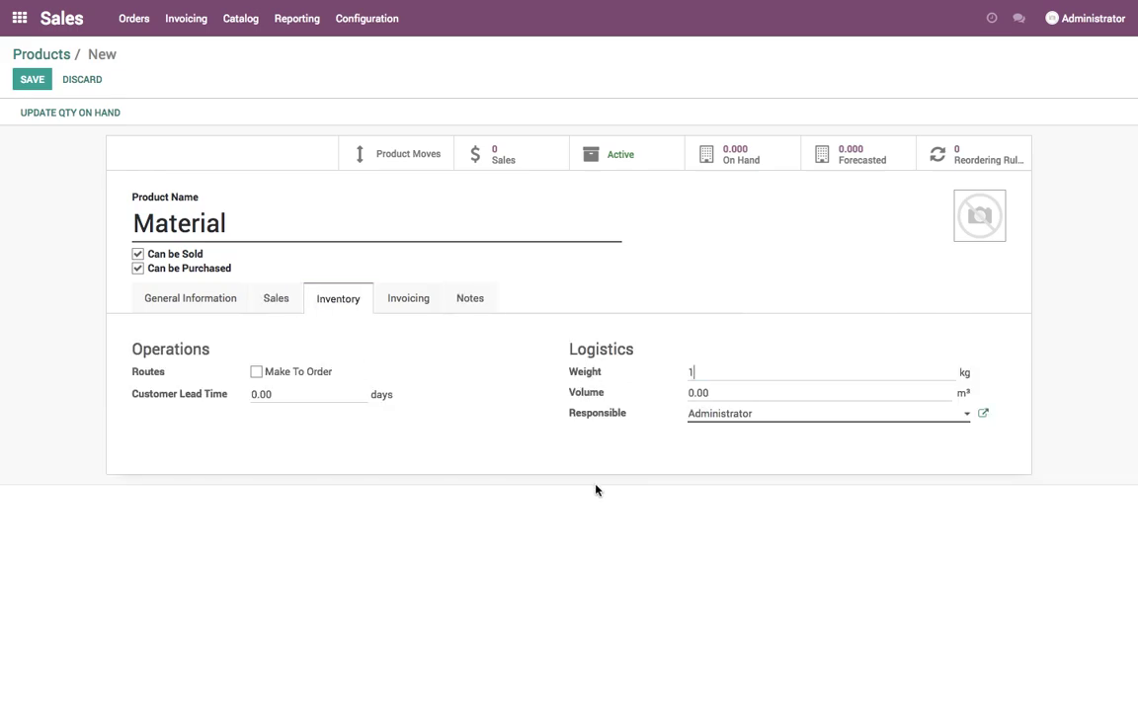
pyautogui.write('.2')
pyautogui.press('Tab')
pyautogui.click(44, 81)
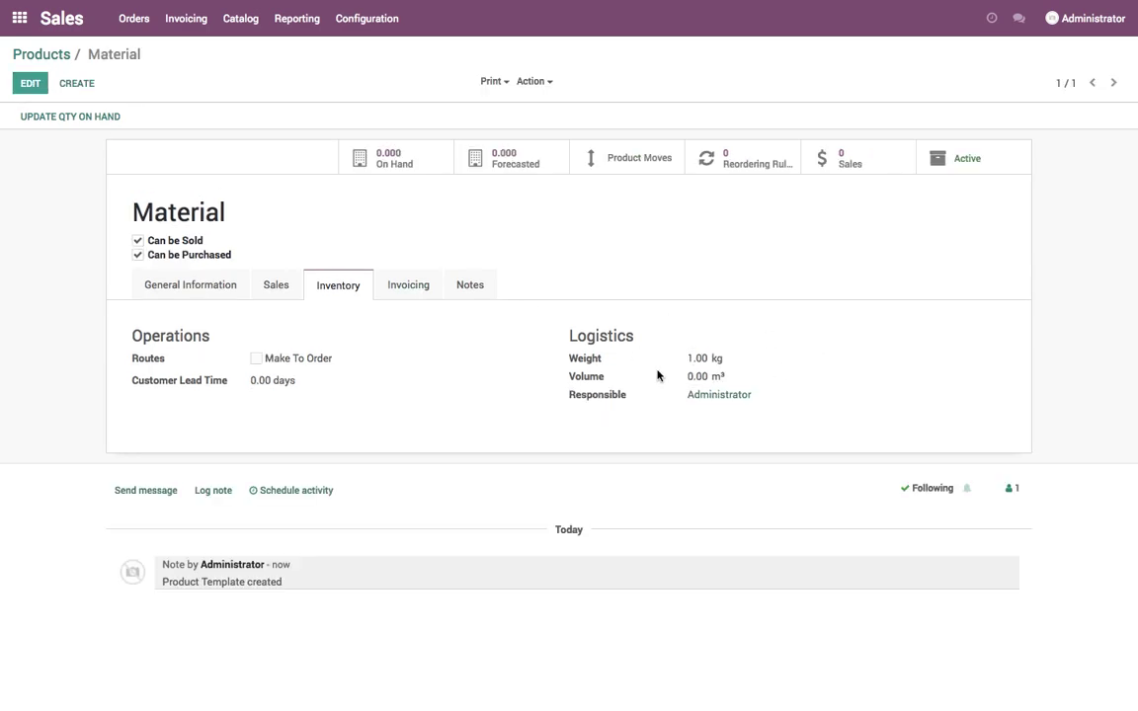
pyautogui.moveTo(681, 362); pyautogui.dragTo(770, 359)
# - Start a new quotation and create a new customer by typing the customer's full name
pyautogui.click(54, 55)
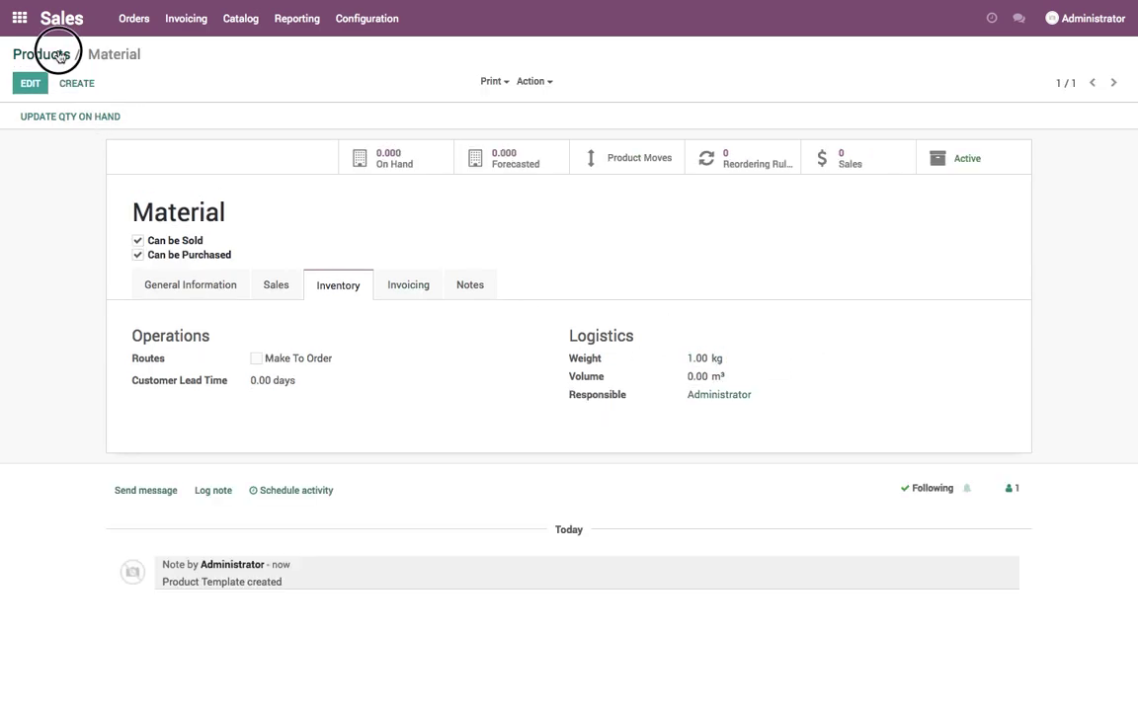
pyautogui.click(120, 27)
pyautogui.click(137, 59)
pyautogui.click(36, 84)
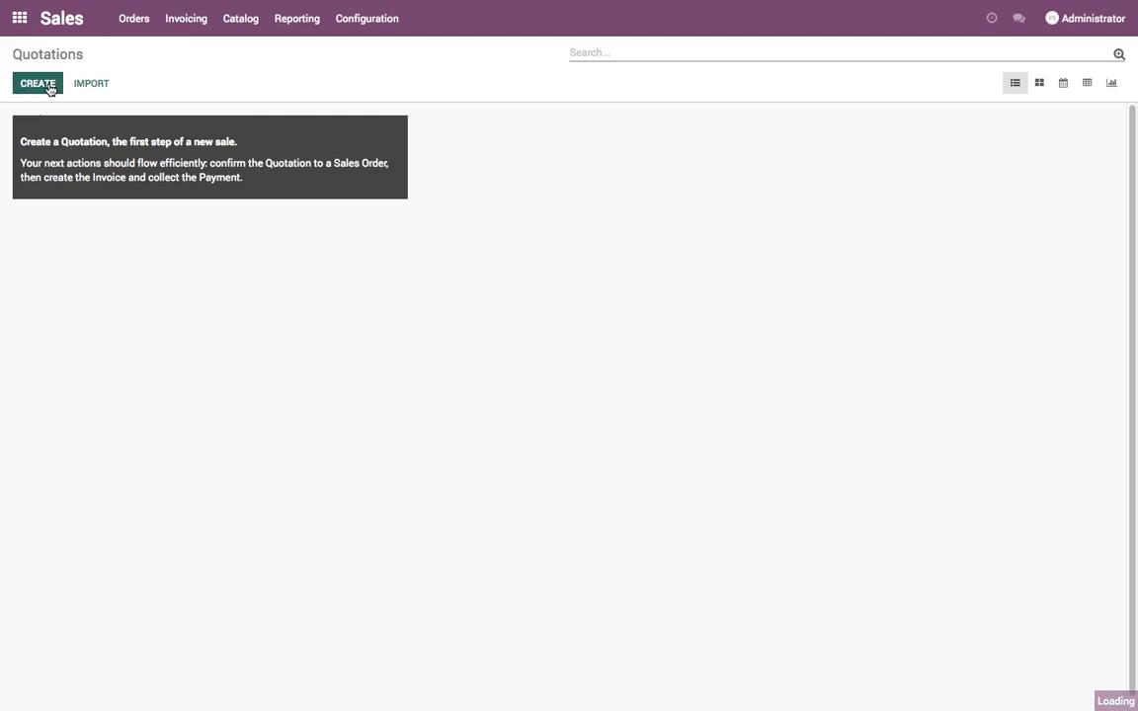
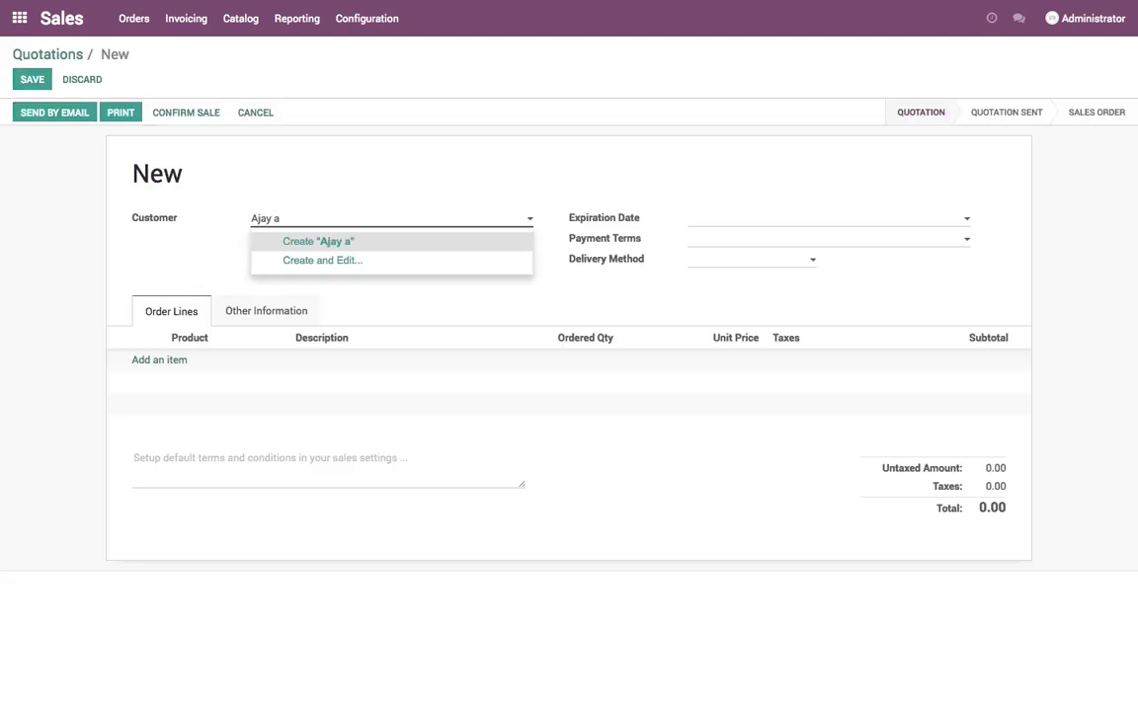
pyautogui.click(317, 241)
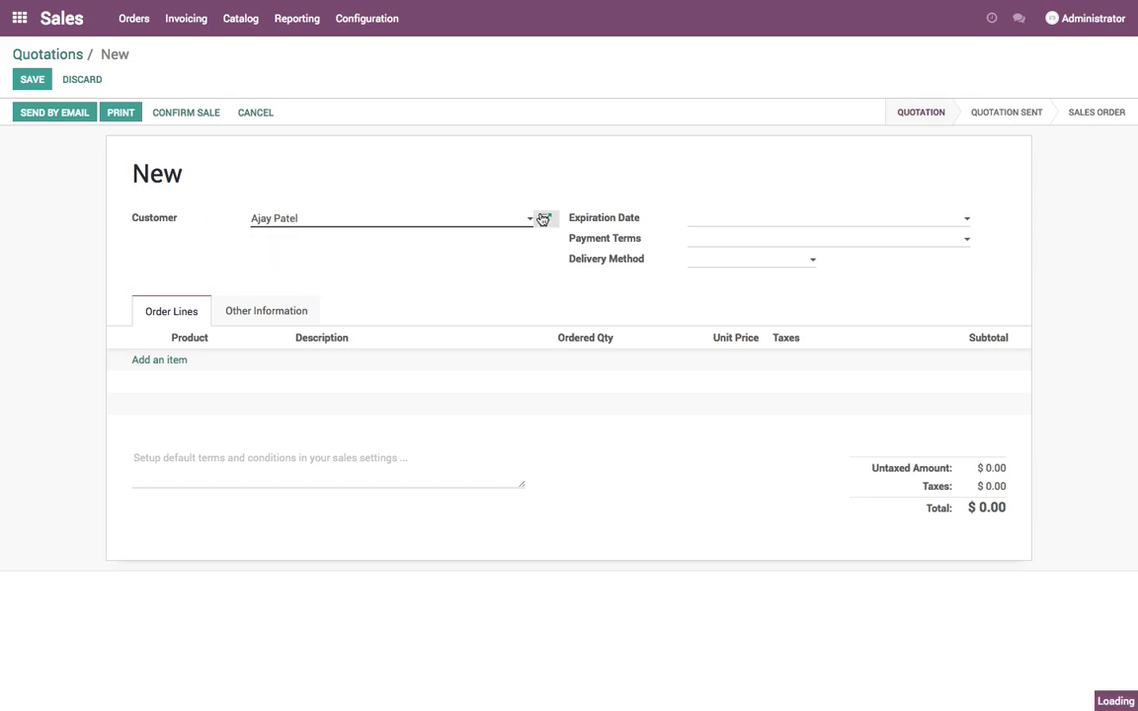
# - Fill in the customer's state Gujarat, ZIP code and country India, then save the contact
pyautogui.click(541, 218)
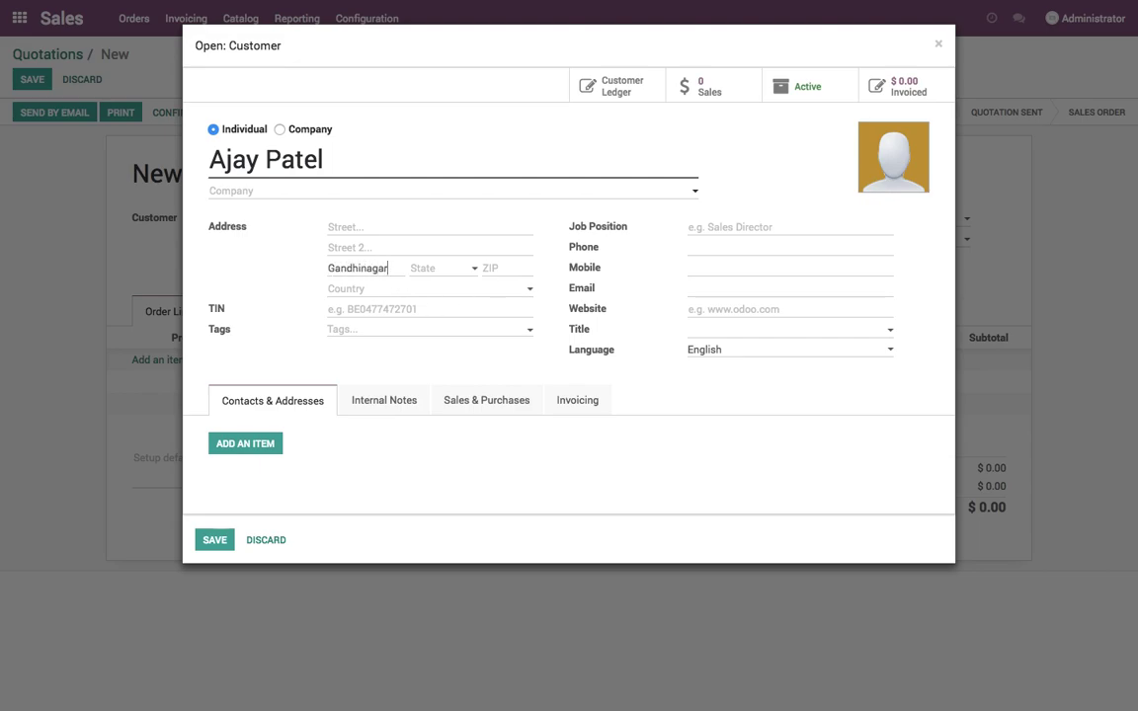
pyautogui.press('Tab')
pyautogui.write('Gujarat')
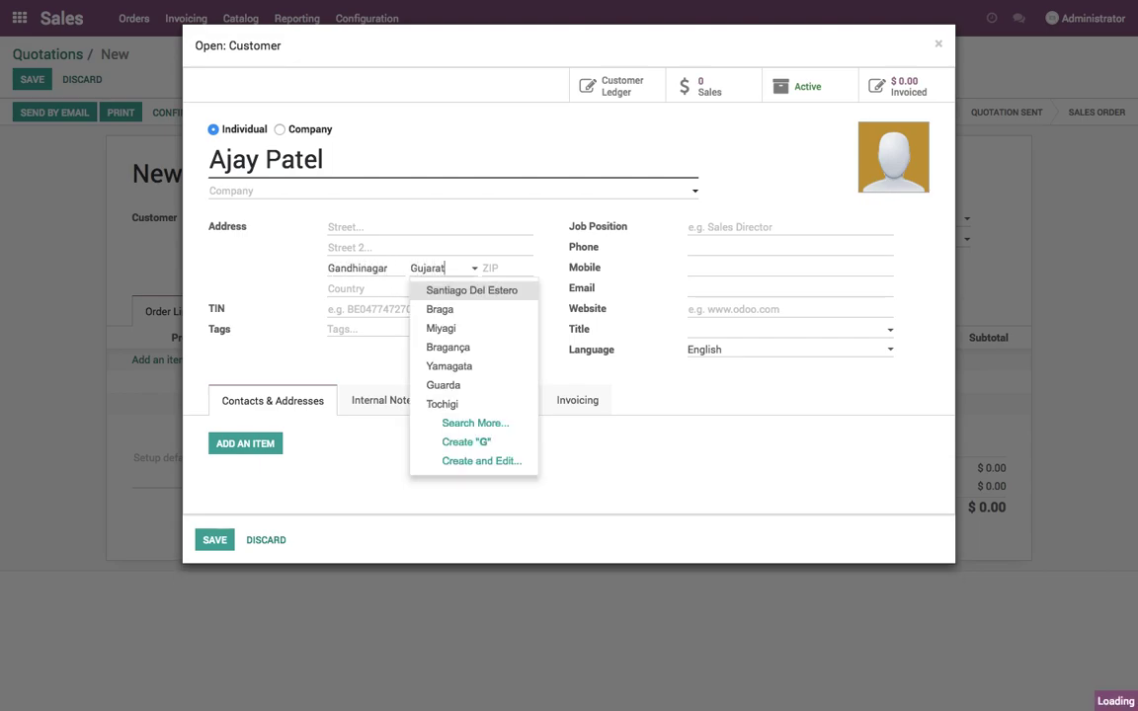
pyautogui.press('Tab')
pyautogui.write('3')
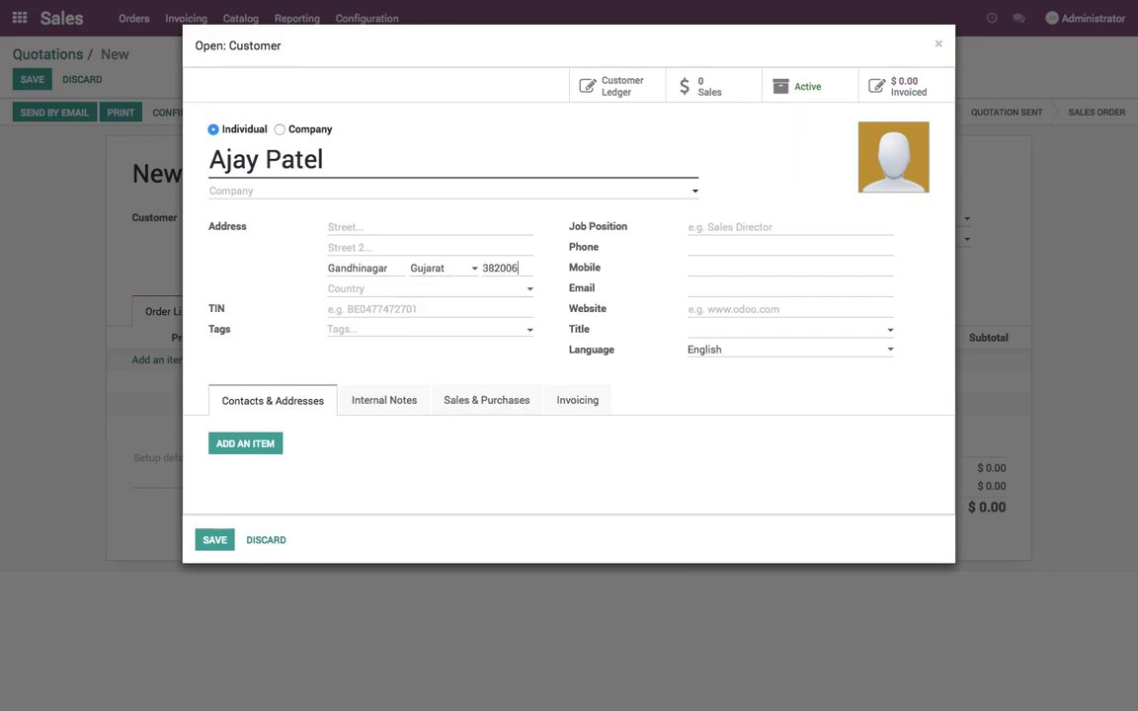
pyautogui.press('Tab')
pyautogui.write('India')
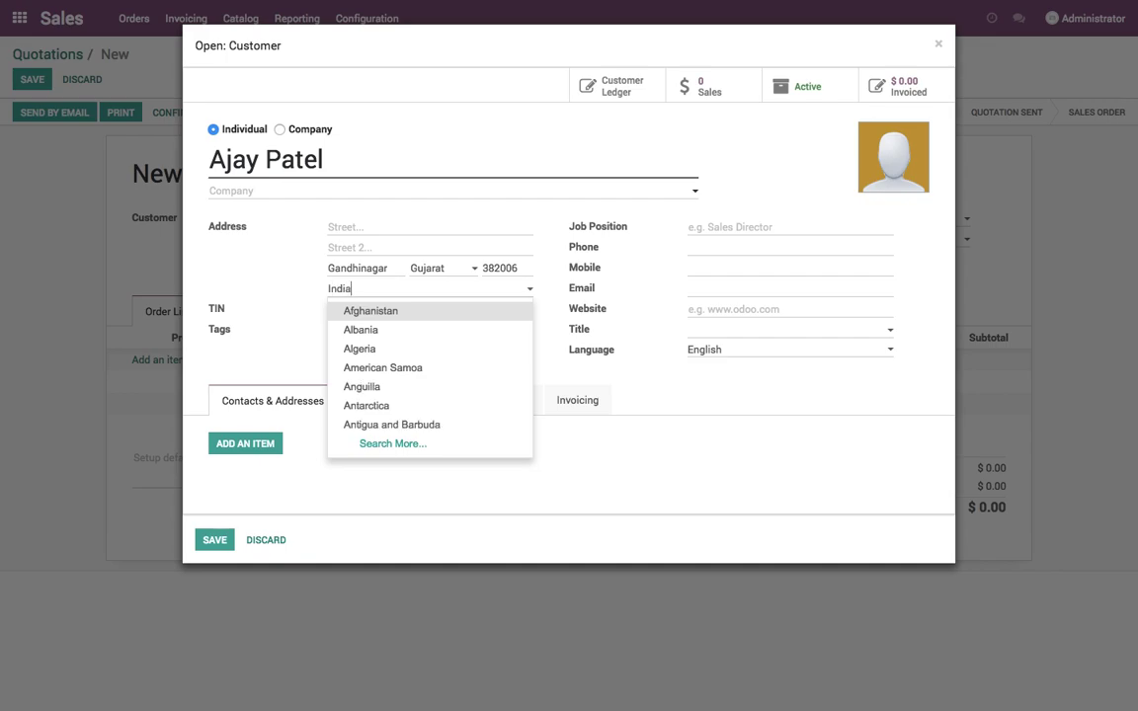
pyautogui.press('Tab')
pyautogui.click(217, 540)
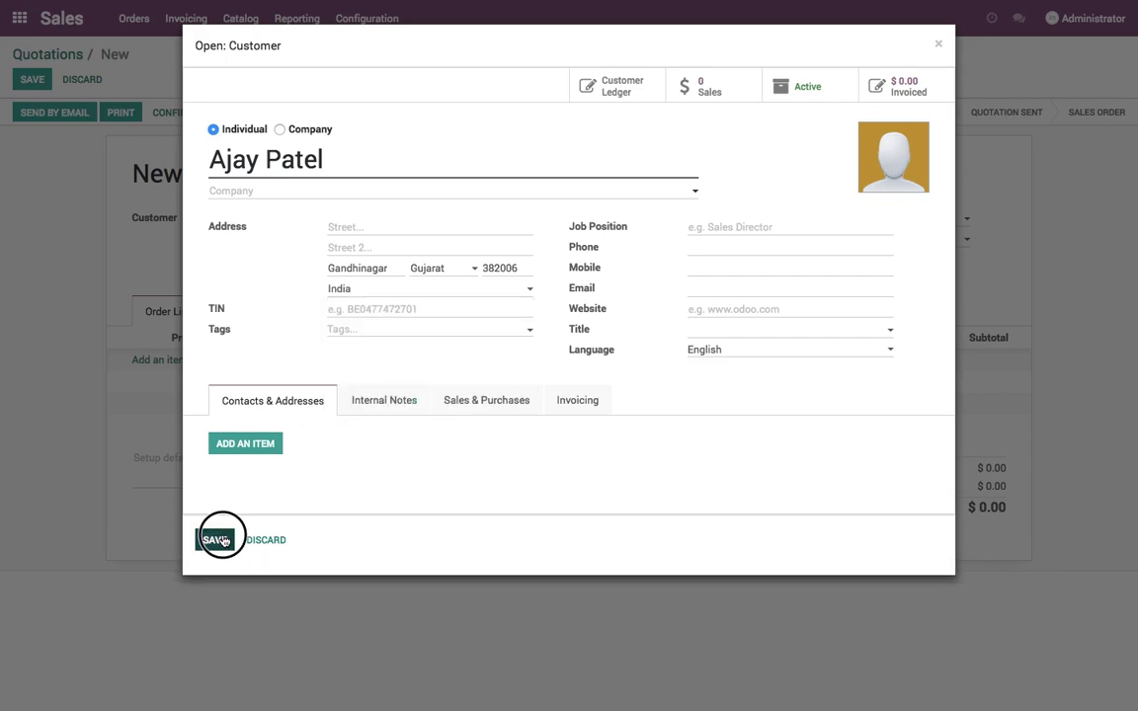
# - Add an order line for 10 Material with Tax 15.00%
pyautogui.click(204, 363)
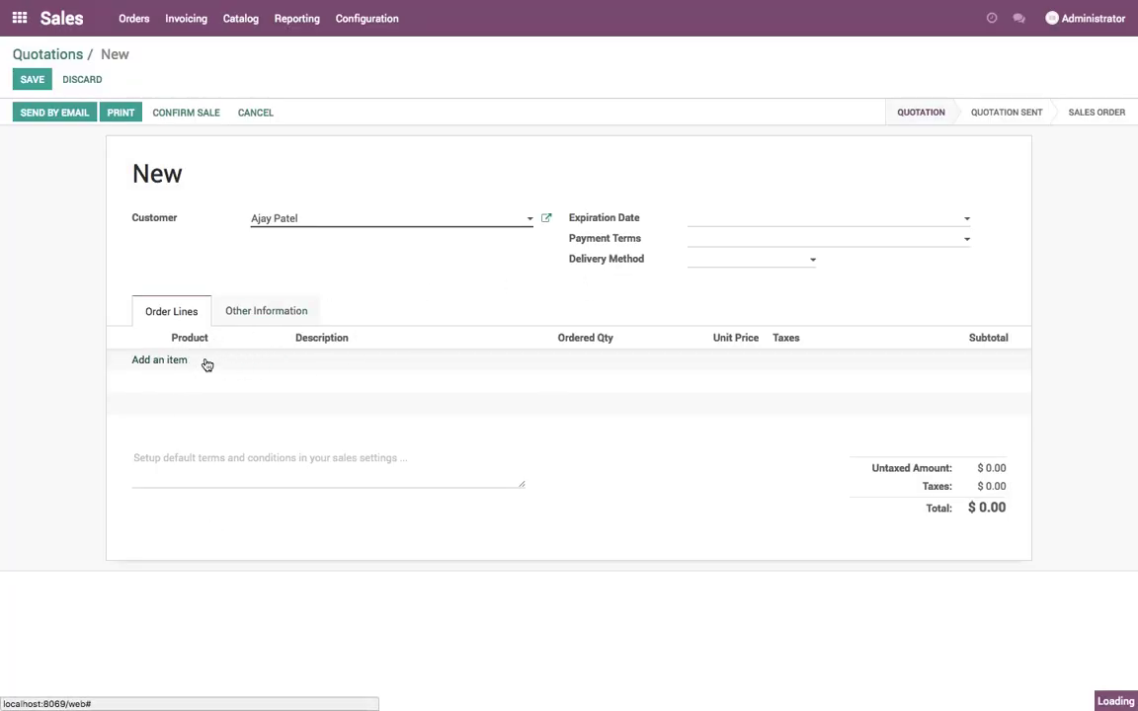
pyautogui.click(211, 389)
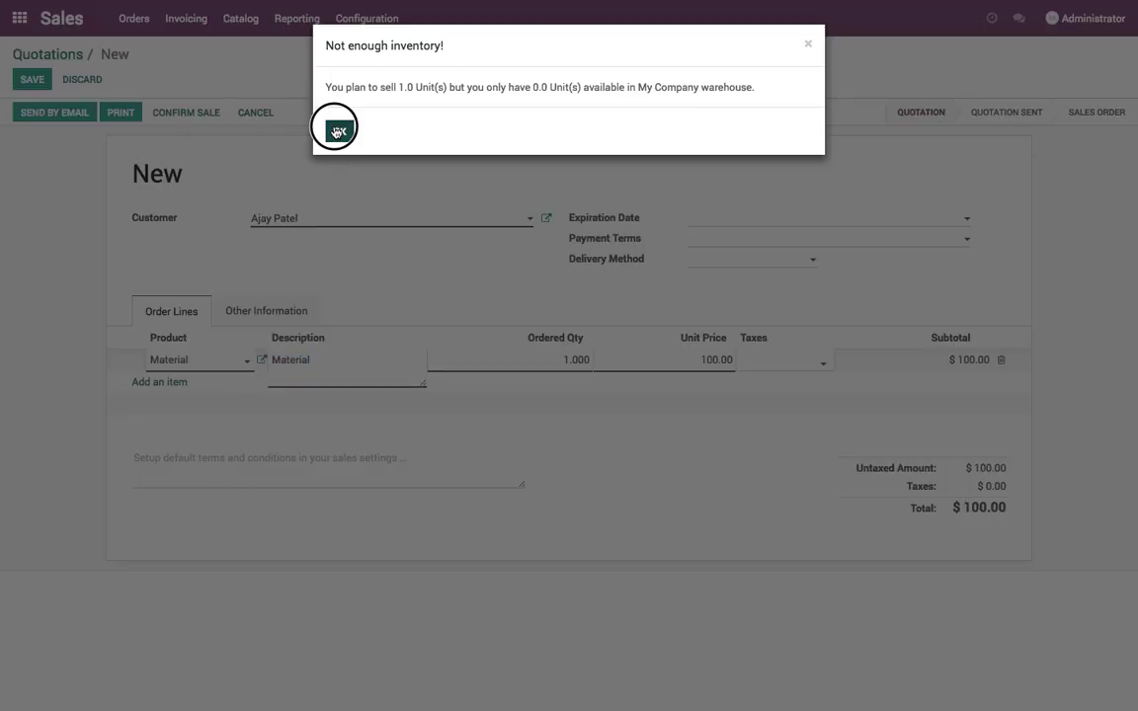
pyautogui.click(339, 131)
pyautogui.press('Tab')
pyautogui.press('Tab')
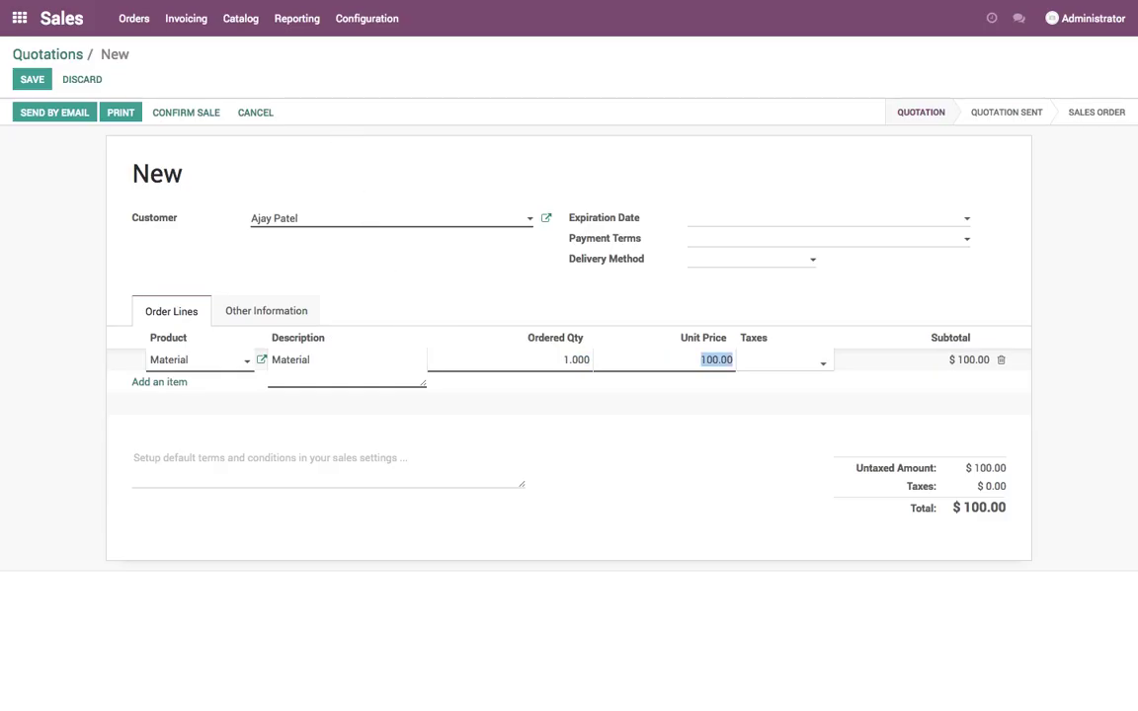
pyautogui.hotkey('shift', 'Tab')
pyautogui.write('10')
pyautogui.press('Escape')
pyautogui.click(385, 133)
pyautogui.click(339, 130)
pyautogui.click(773, 370)
pyautogui.click(777, 380)
pyautogui.click(775, 436)
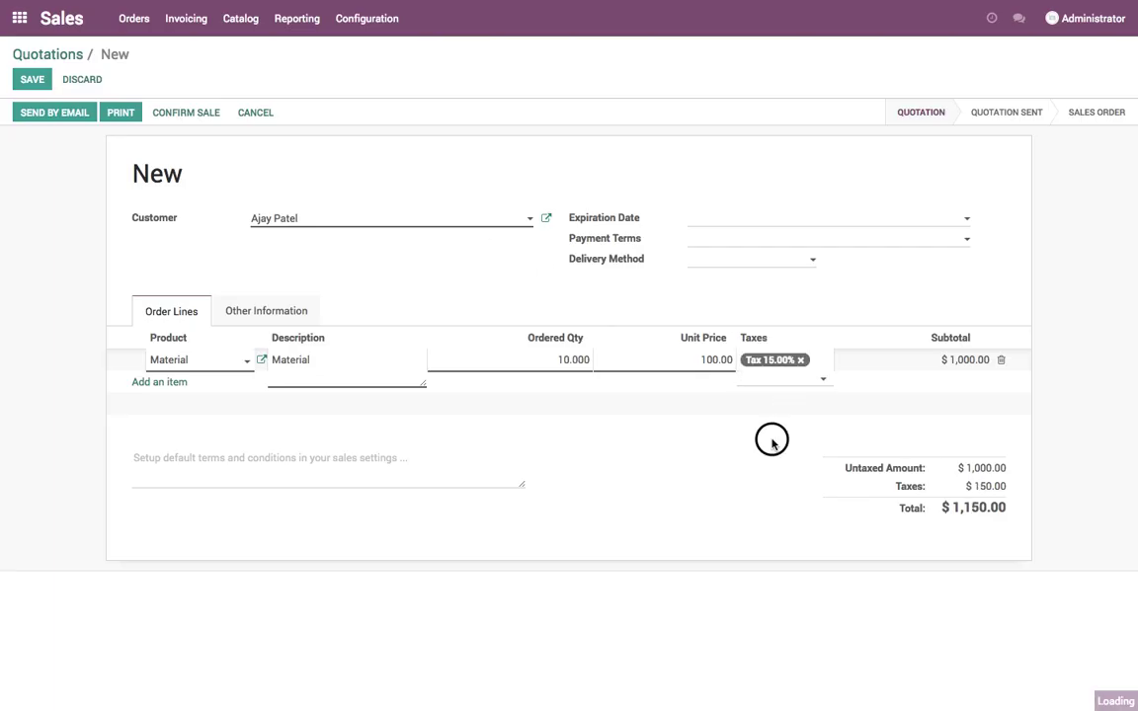
# - Choose Delivery in Gandhinagar, then Delivery in Ahmedabad, as the delivery method and save the quotation
pyautogui.click(724, 261)
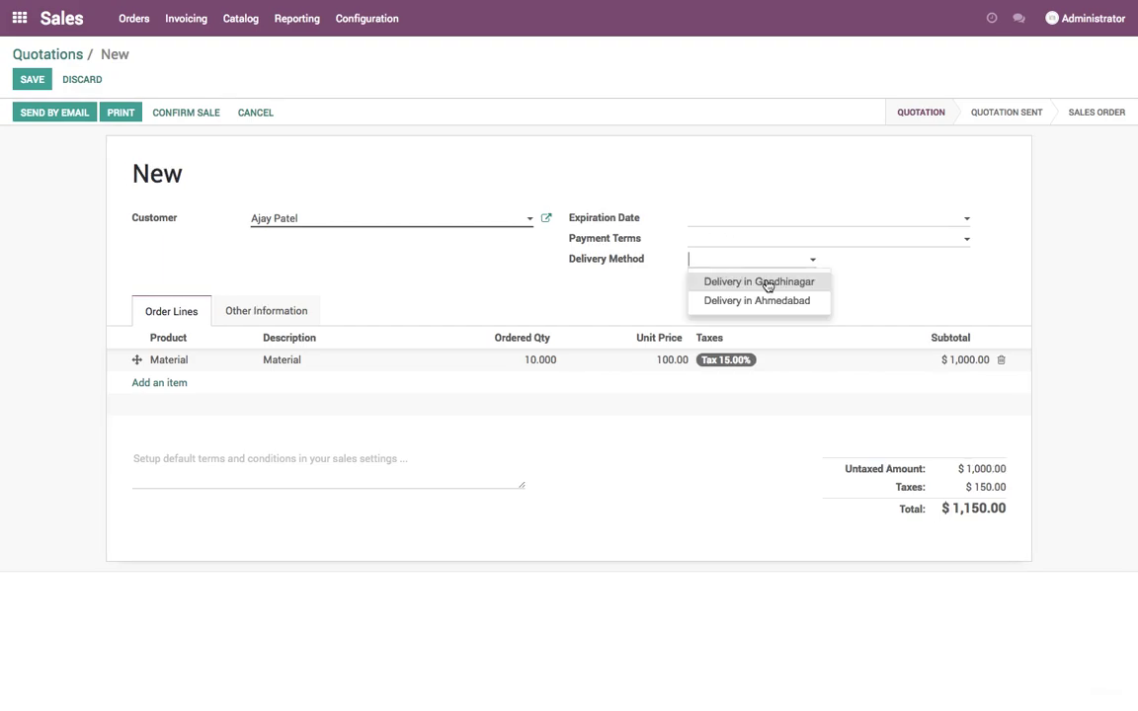
pyautogui.click(768, 284)
pyautogui.click(761, 262)
pyautogui.click(762, 299)
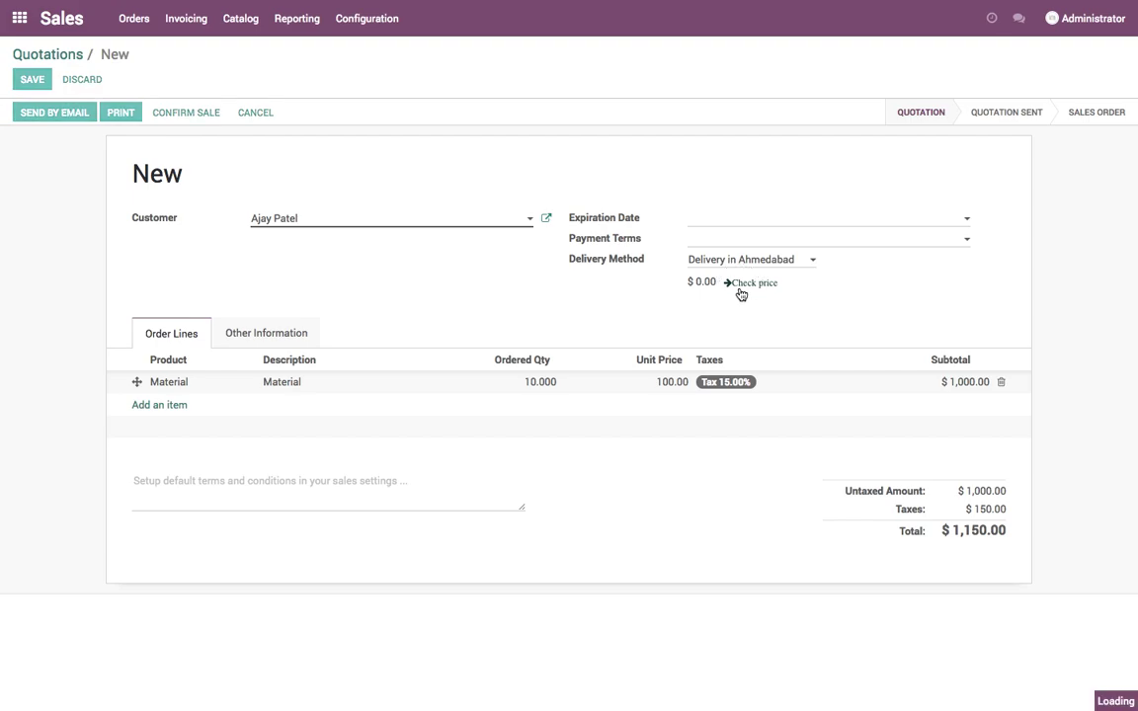
pyautogui.click(739, 287)
pyautogui.moveTo(699, 319); pyautogui.dragTo(856, 317)
pyautogui.click(718, 329)
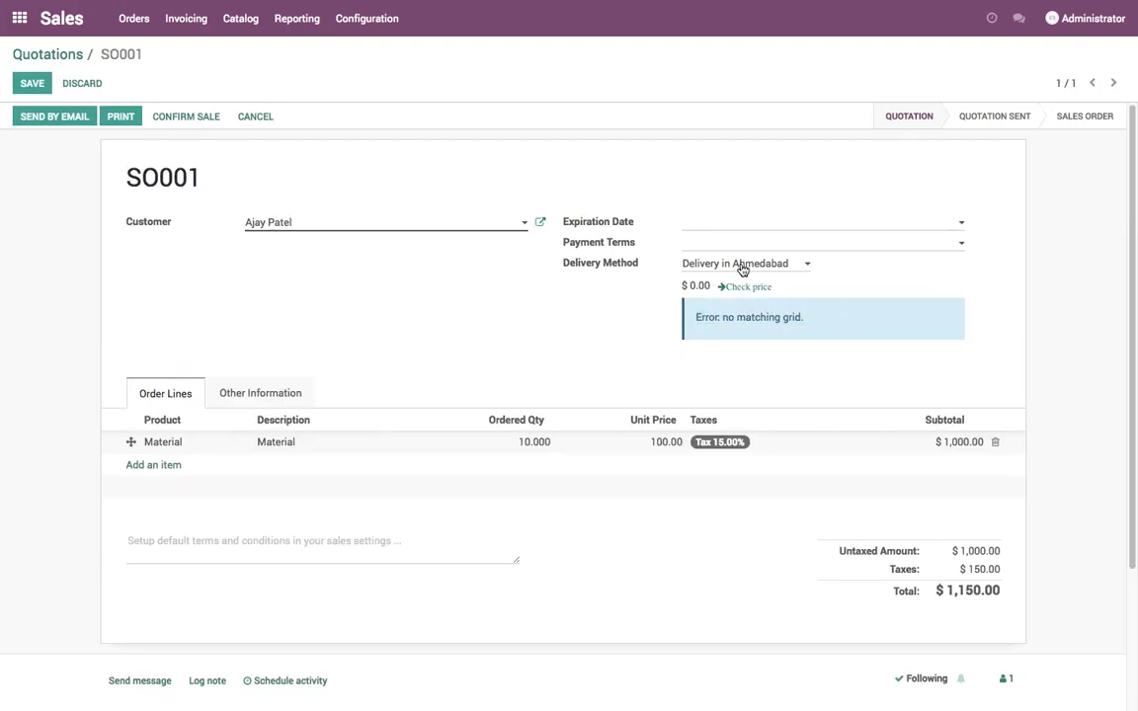
# - Switch to Delivery in Gandhinagar, add its $100.00 delivery line, save and confirm the sale
pyautogui.click(742, 264)
pyautogui.click(742, 287)
pyautogui.click(753, 286)
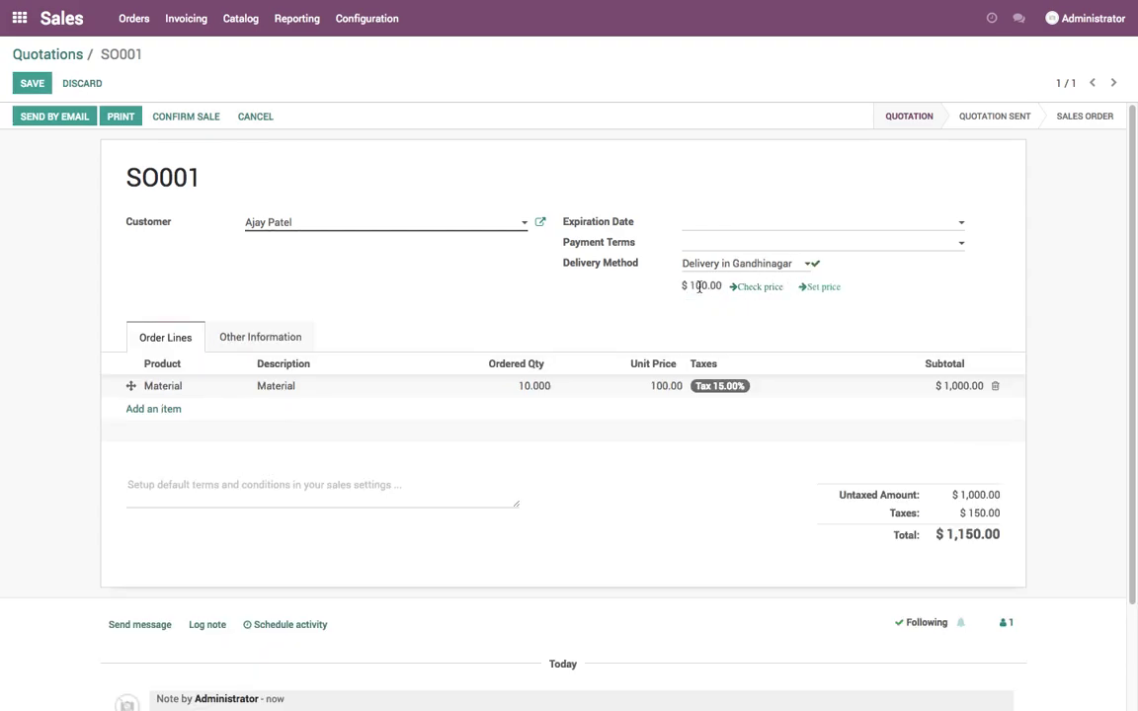
pyautogui.moveTo(690, 286); pyautogui.dragTo(722, 286)
pyautogui.click(824, 288)
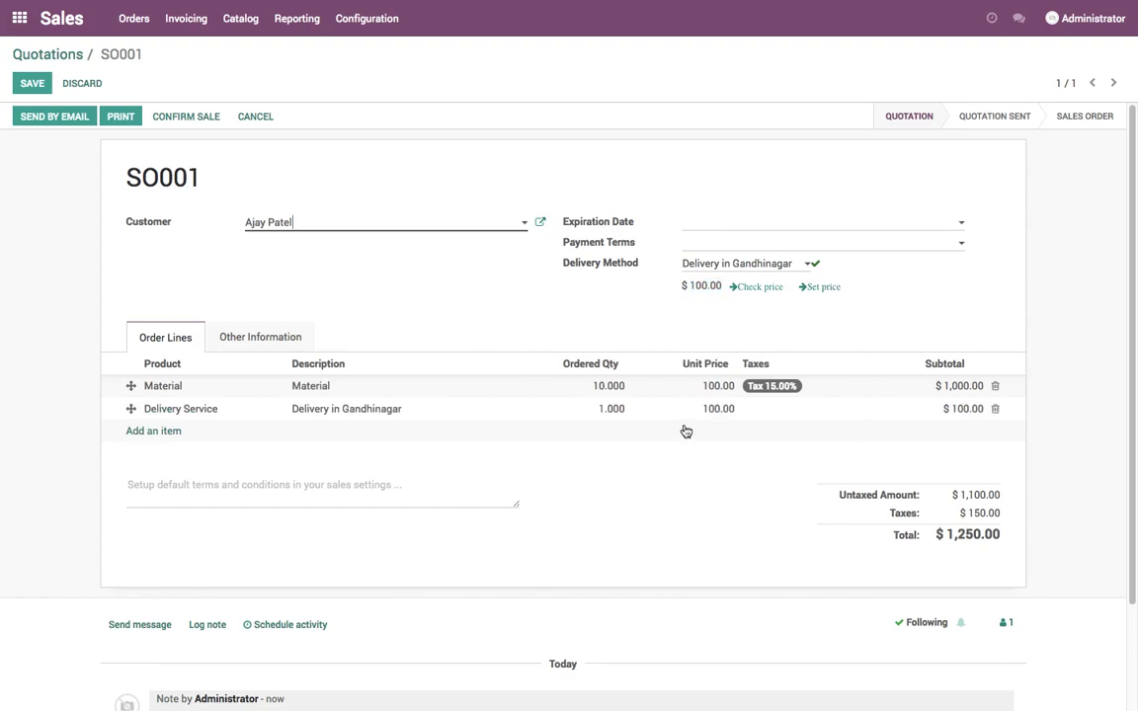
pyautogui.click(39, 87)
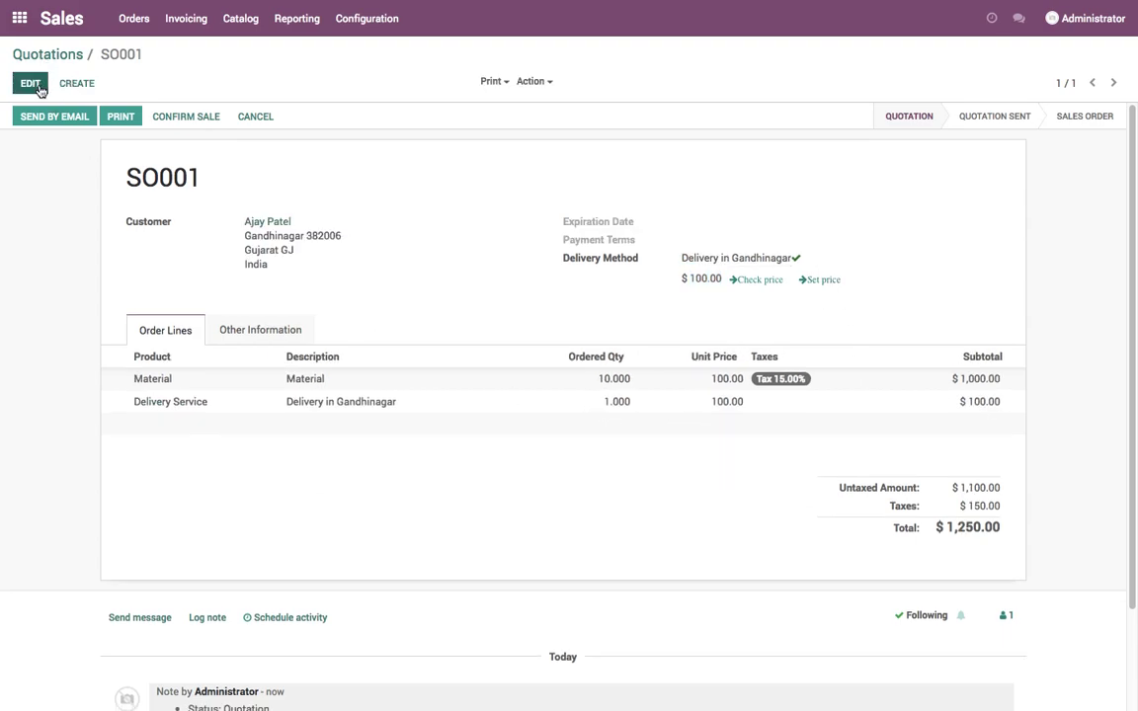
pyautogui.click(190, 119)
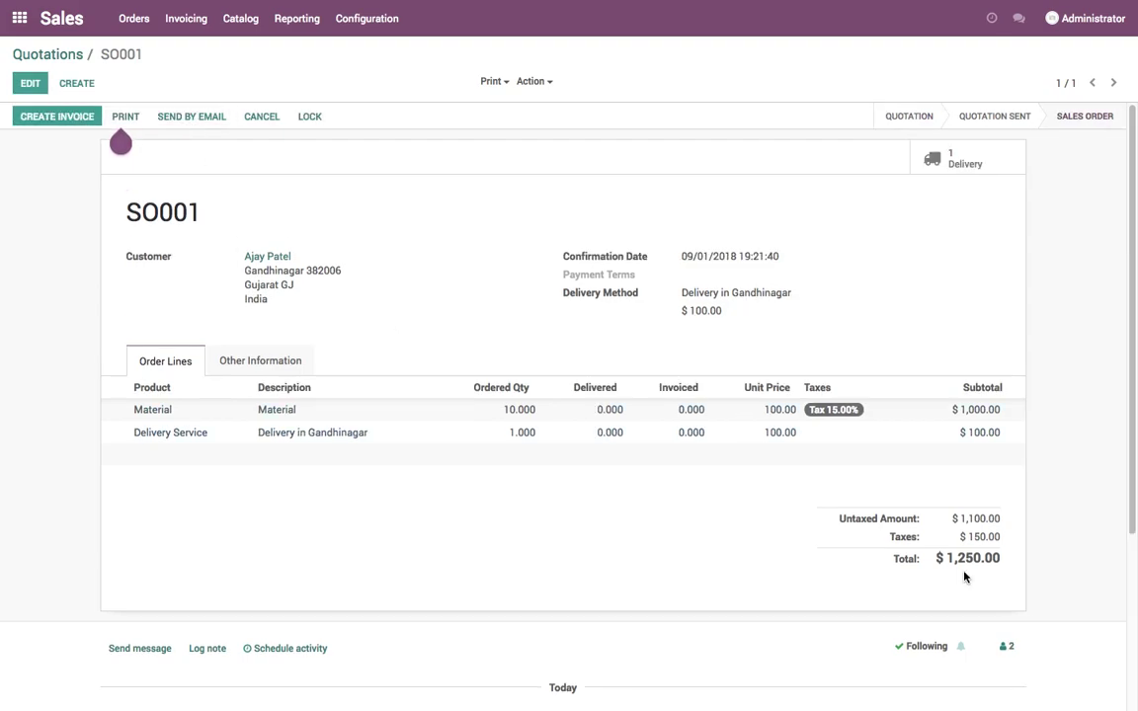
# - Start a new quotation and enter the new customer's name, correcting an initial misspelling
pyautogui.click(69, 86)
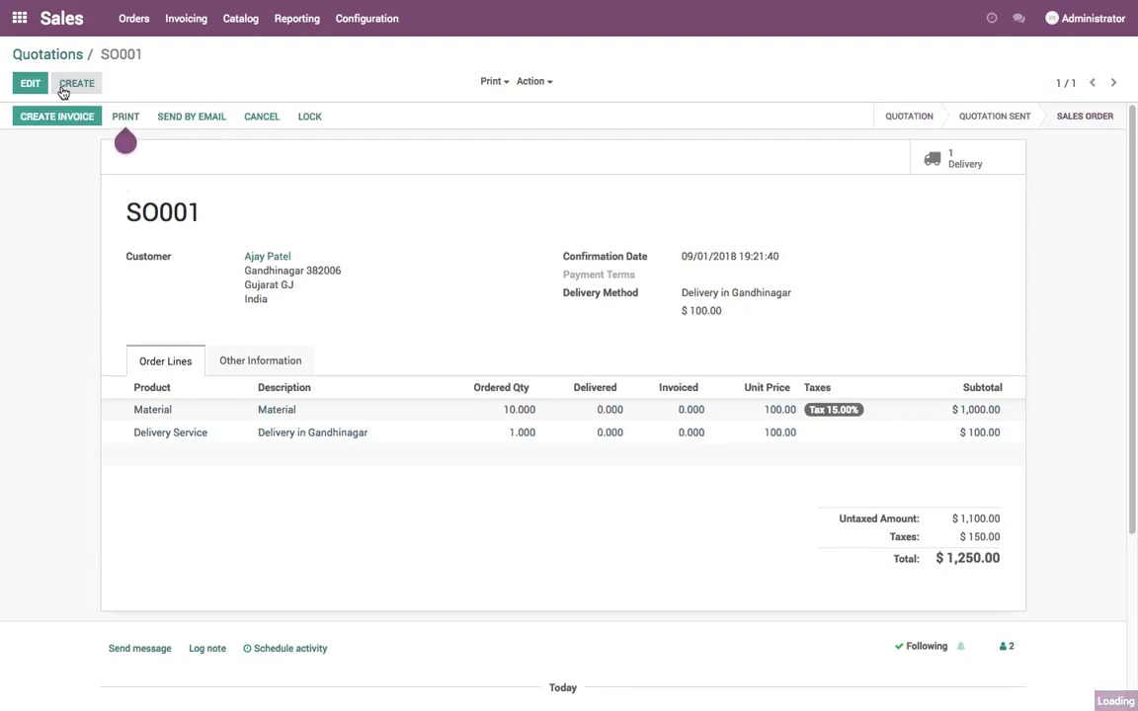
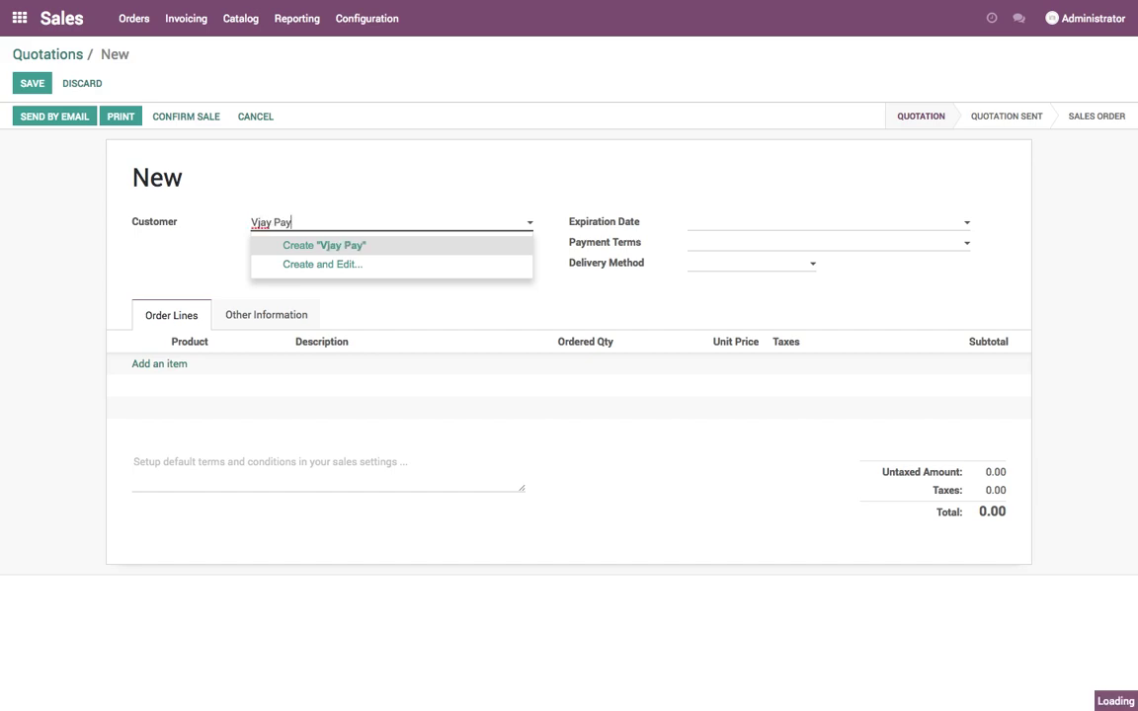
pyautogui.hotkey('ctrl', 'a')
pyautogui.press('BackSpace')
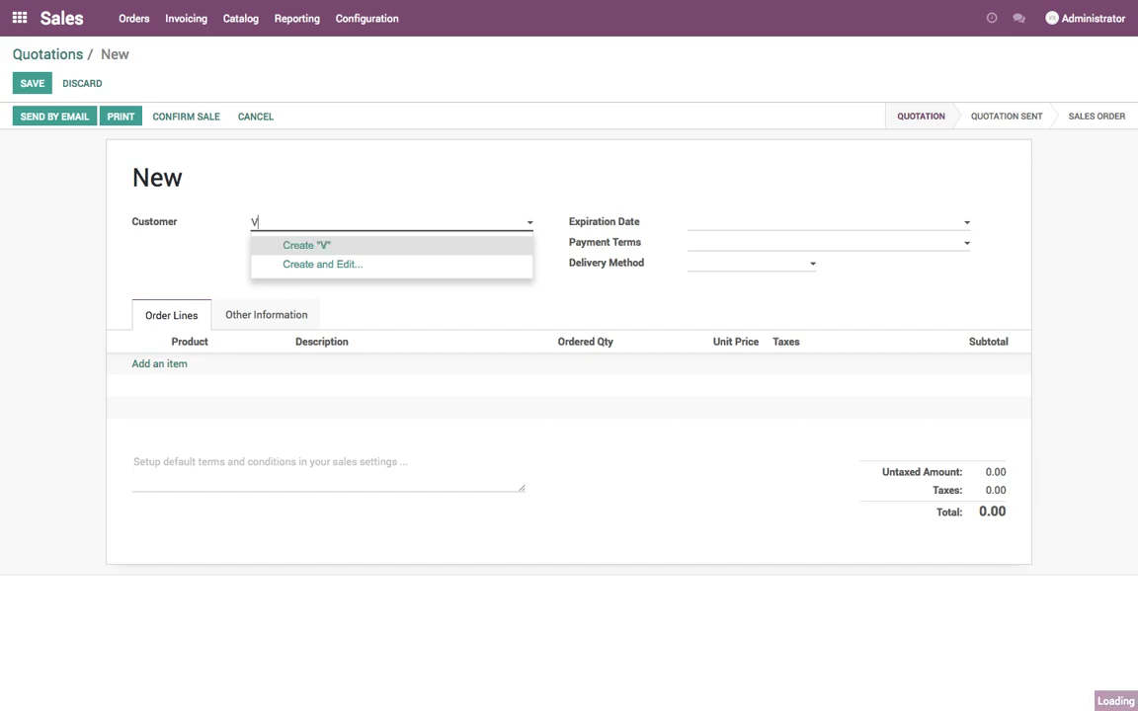
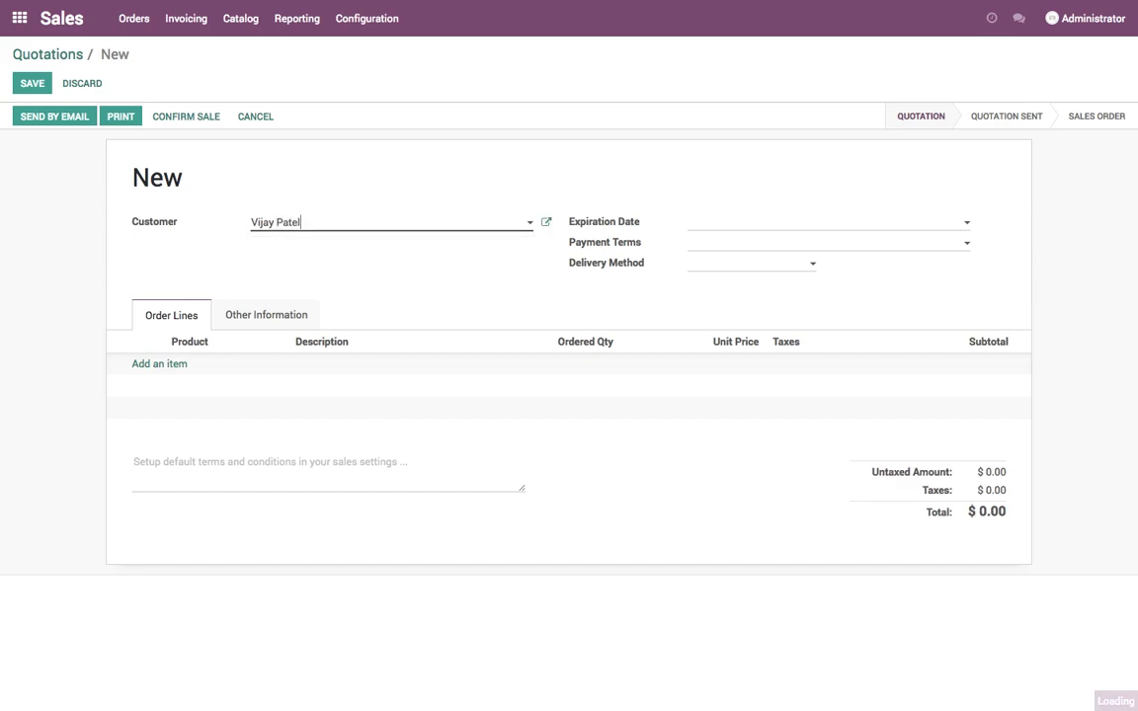
# - Add a Material order line with quantity 10 and Tax 15.00%
pyautogui.click(174, 363)
pyautogui.click(190, 371)
pyautogui.click(198, 395)
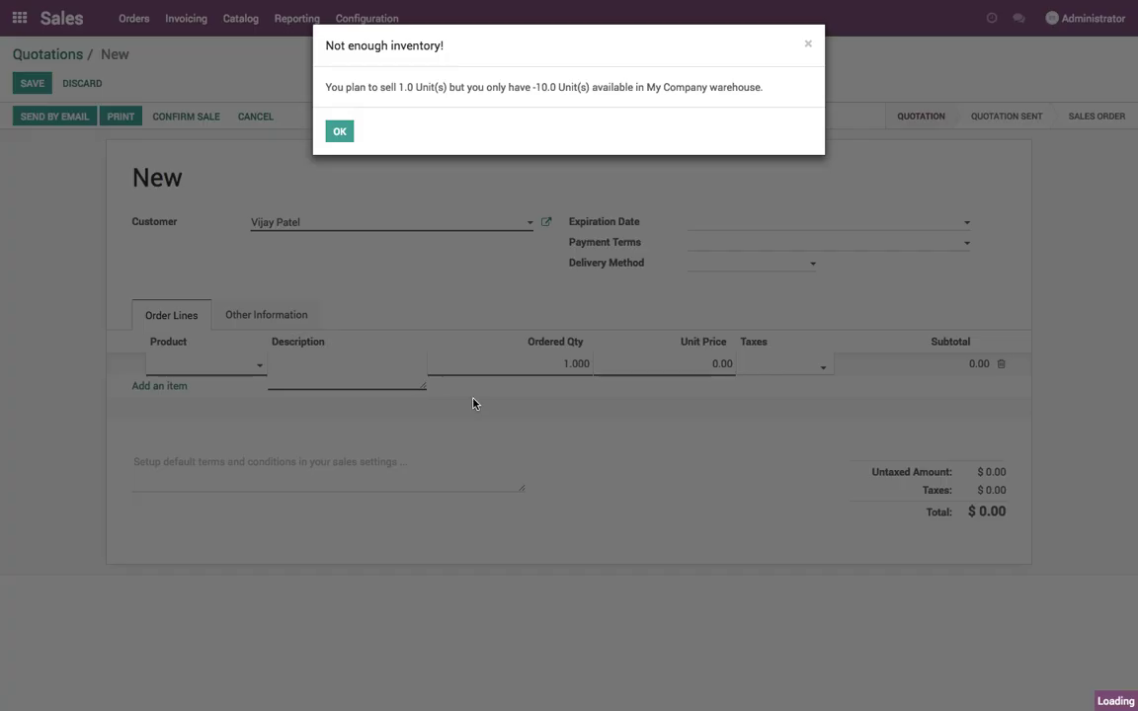
pyautogui.click(339, 131)
pyautogui.moveTo(554, 364); pyautogui.dragTo(623, 371)
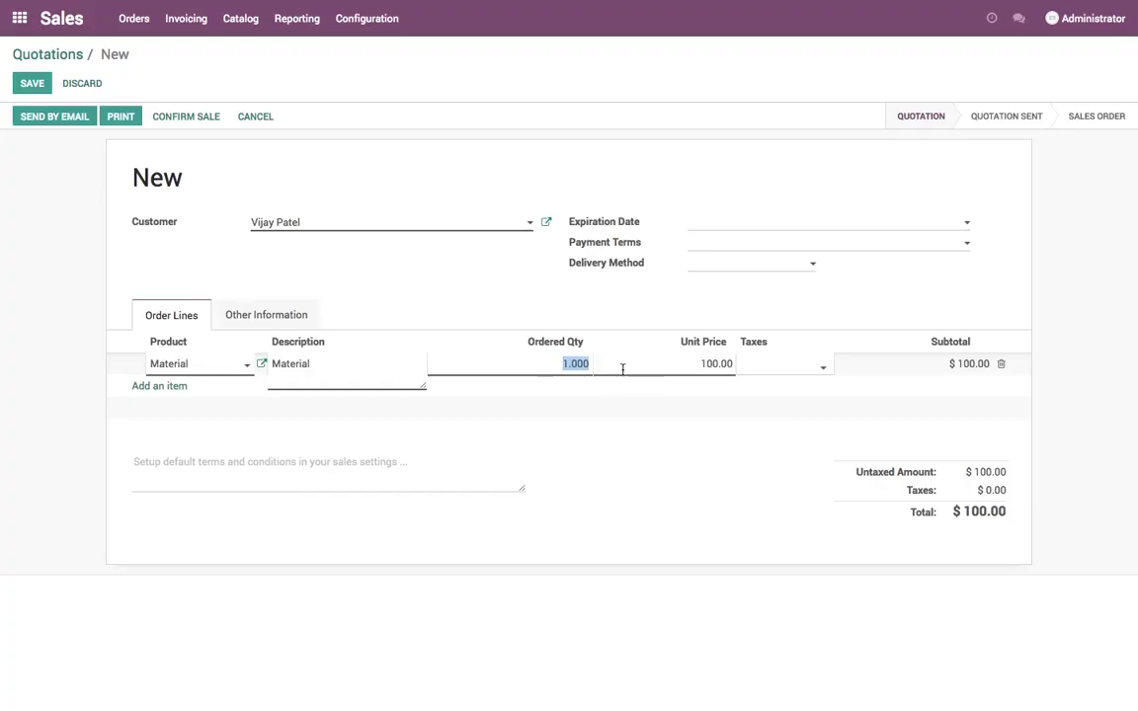
pyautogui.write('10')
pyautogui.click(341, 132)
pyautogui.click(781, 383)
pyautogui.click(781, 385)
# - Check the delivery price with Delivery in Gandhinagar, then with Delivery in Ahmedabad
pyautogui.click(752, 267)
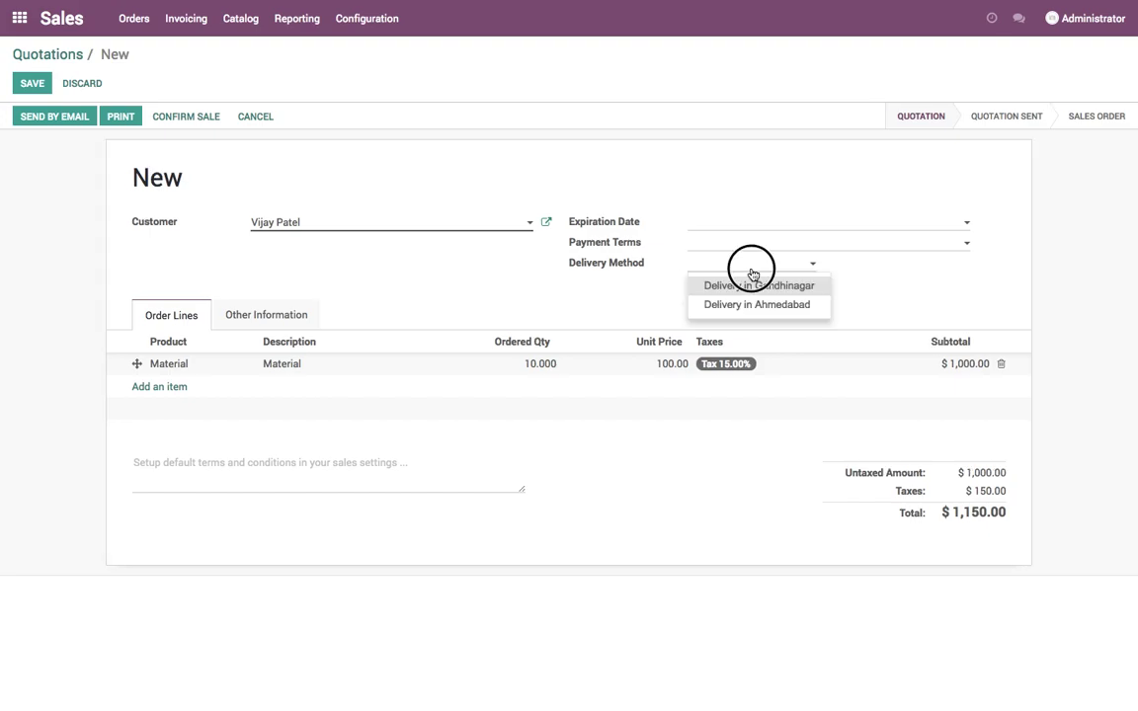
pyautogui.click(542, 222)
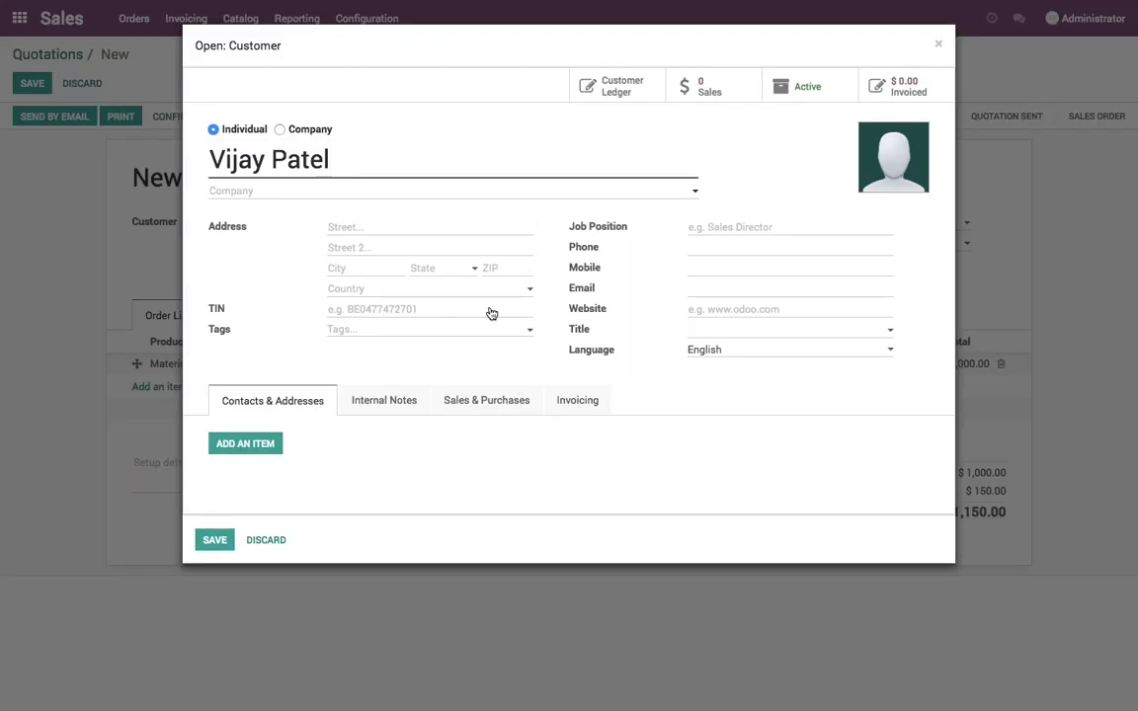
pyautogui.press('Escape')
pyautogui.click(732, 273)
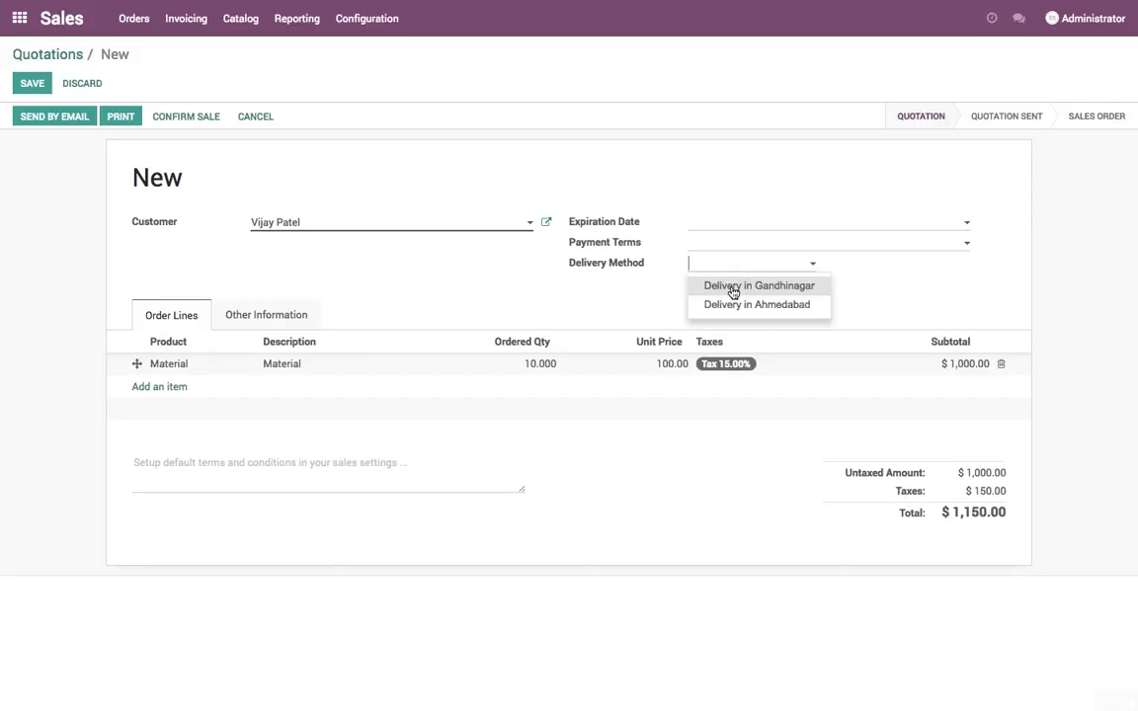
pyautogui.click(732, 285)
pyautogui.click(758, 290)
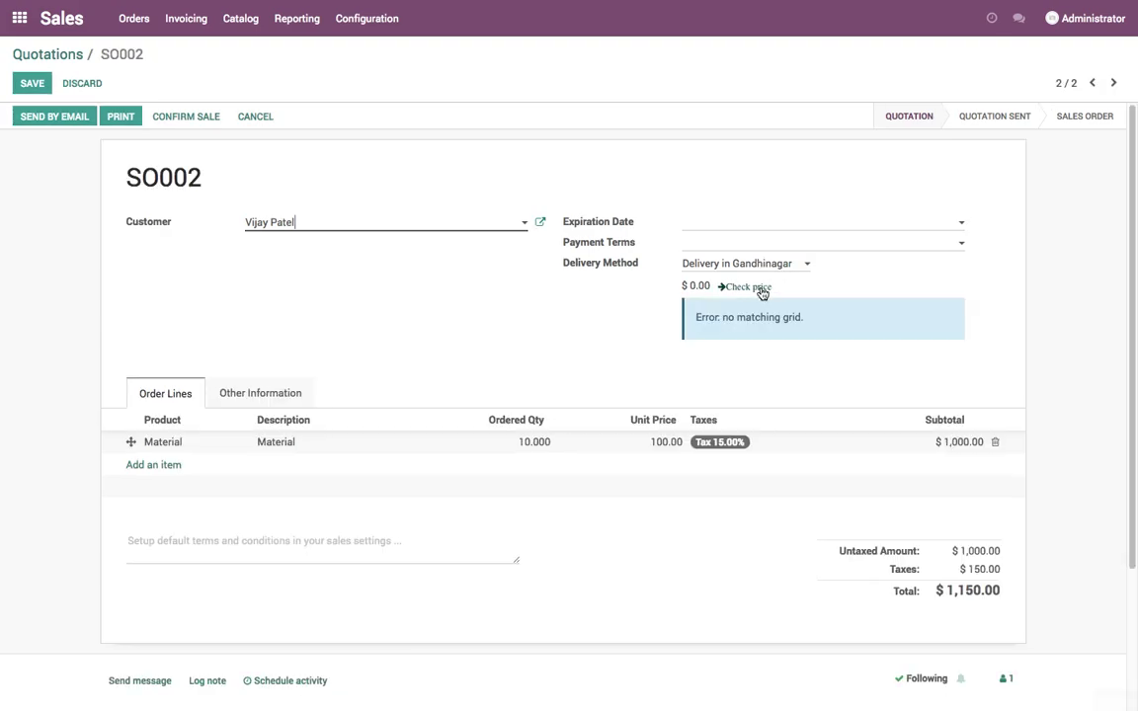
pyautogui.click(757, 264)
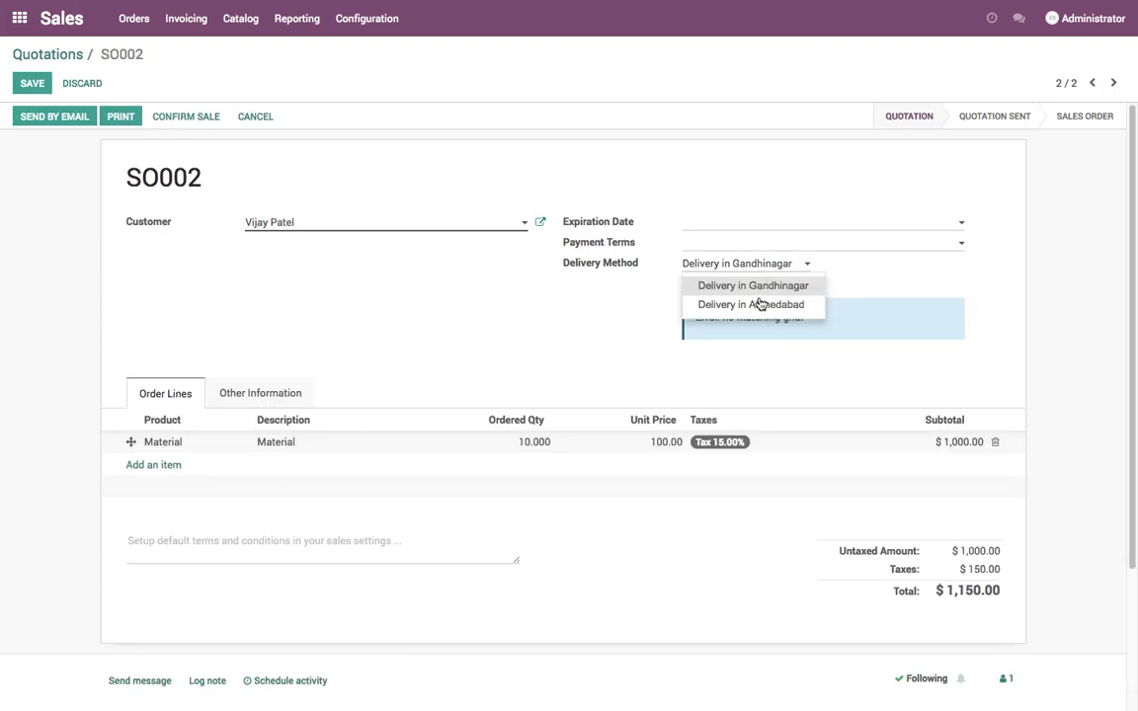
pyautogui.click(757, 303)
pyautogui.click(755, 288)
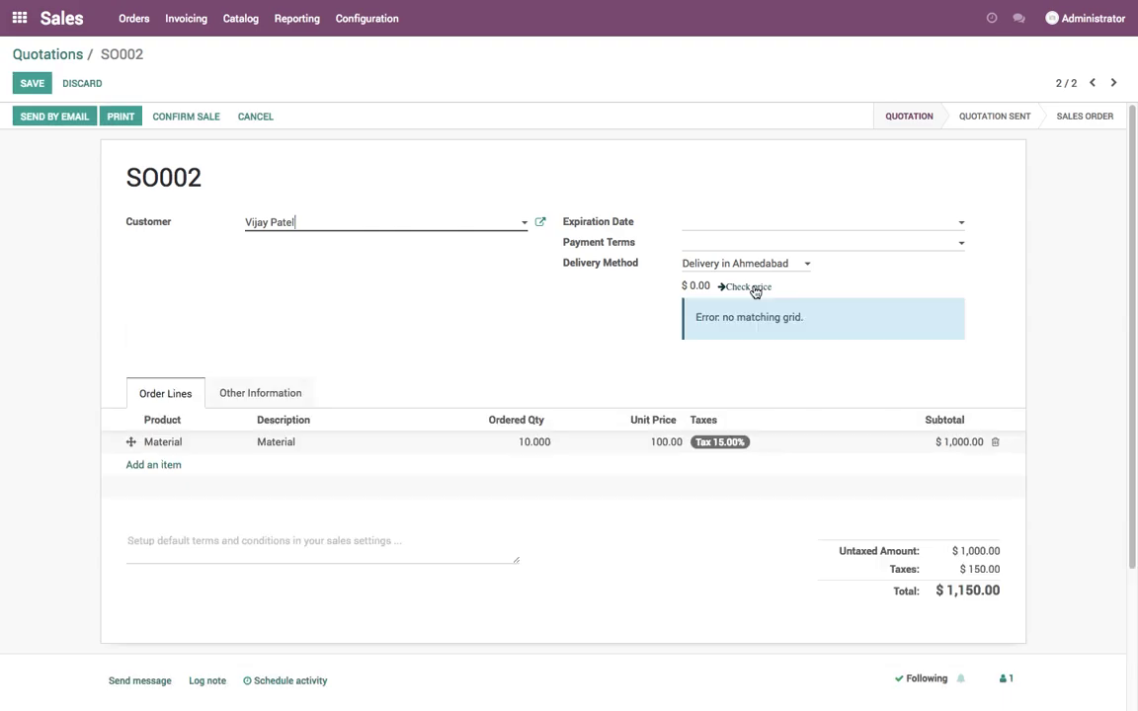
# - Give the customer city Ahmedabad, state Gujarat, a ZIP code and country India, then save
pyautogui.click(539, 223)
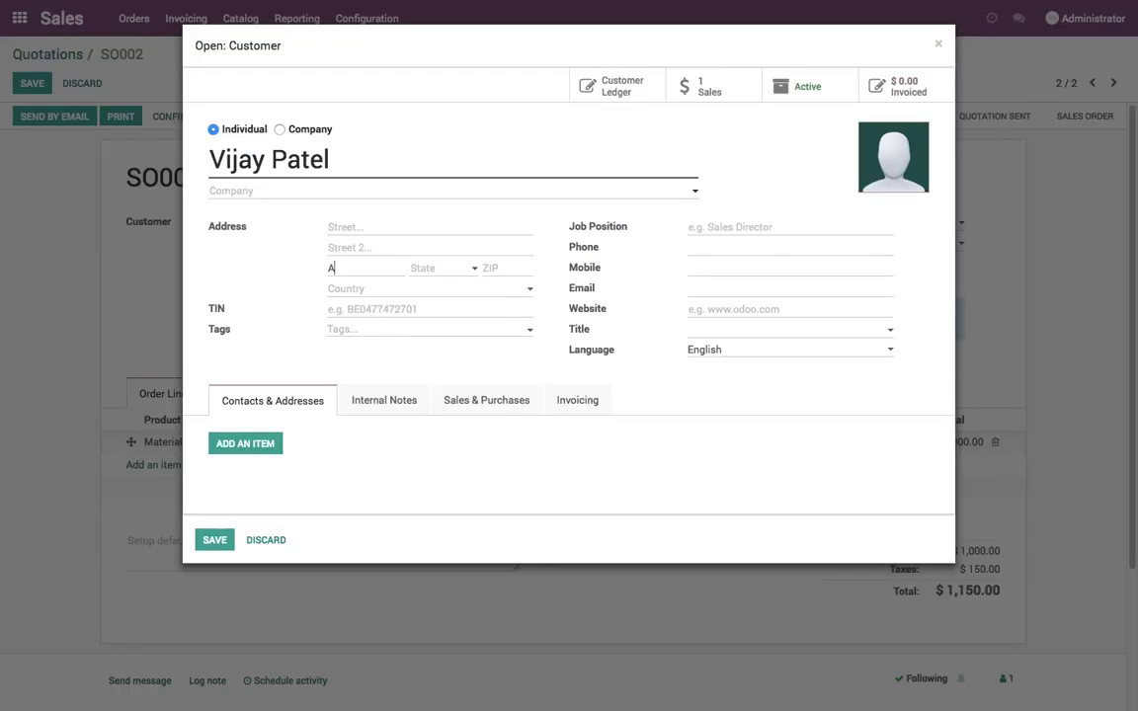
pyautogui.write('Ahmedabad')
pyautogui.press('Tab')
pyautogui.write('Gujarat')
pyautogui.press('Tab')
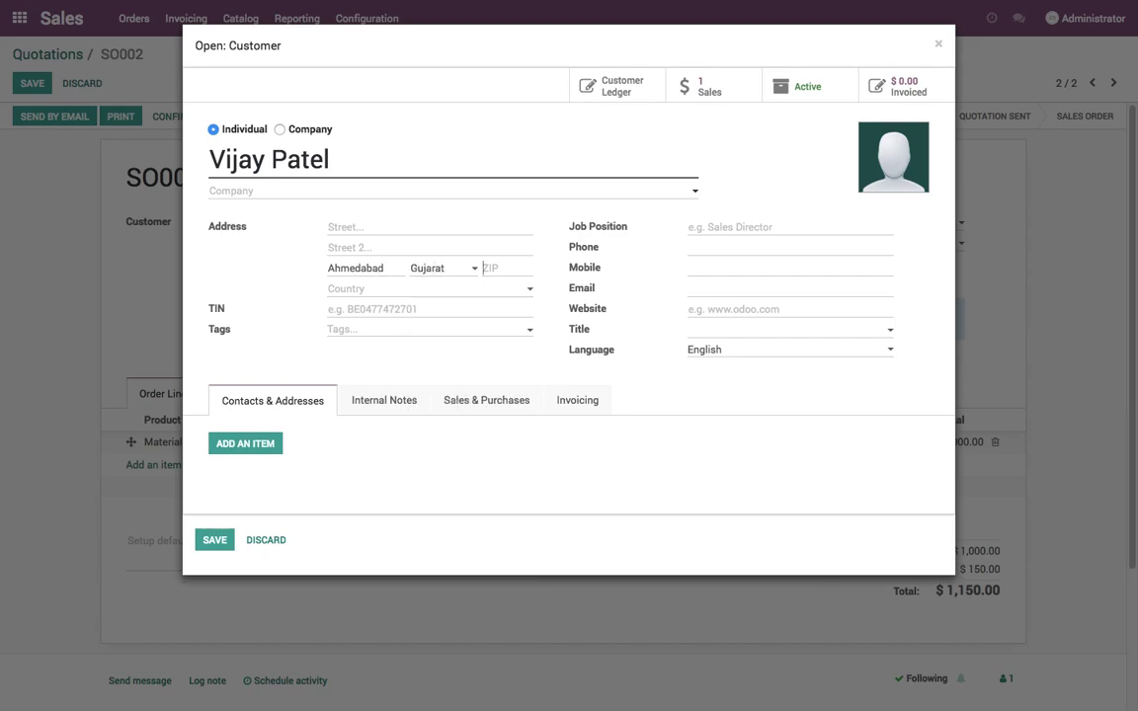
pyautogui.write('380001')
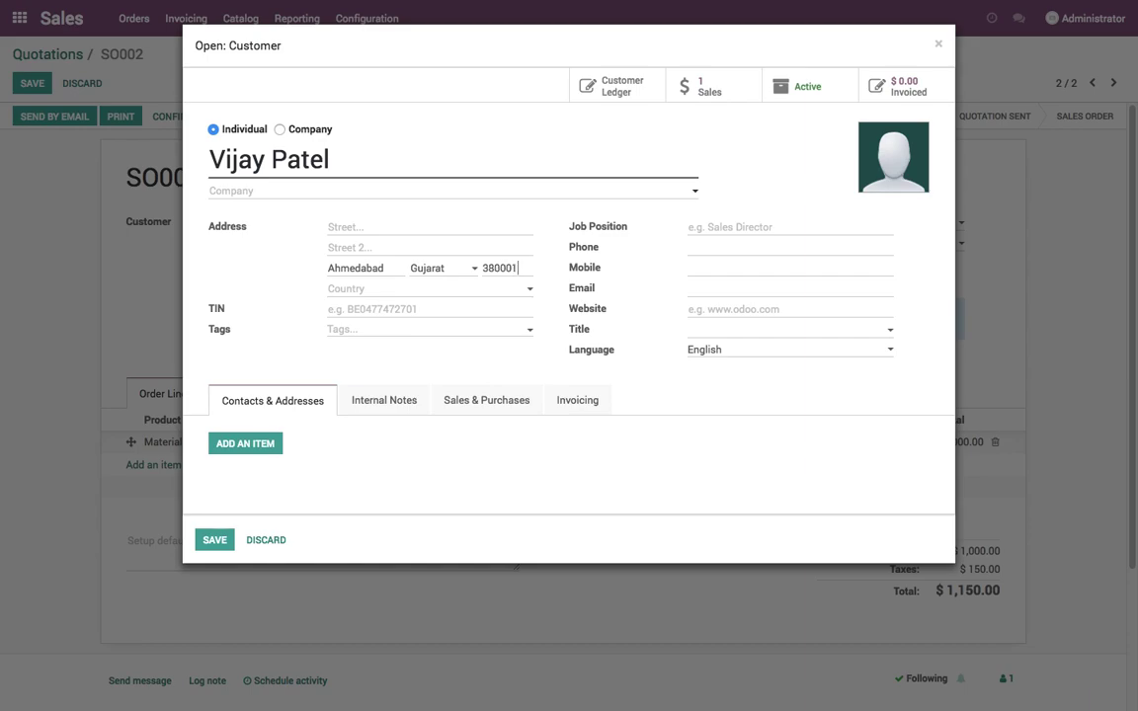
pyautogui.press('Tab')
pyautogui.write('India')
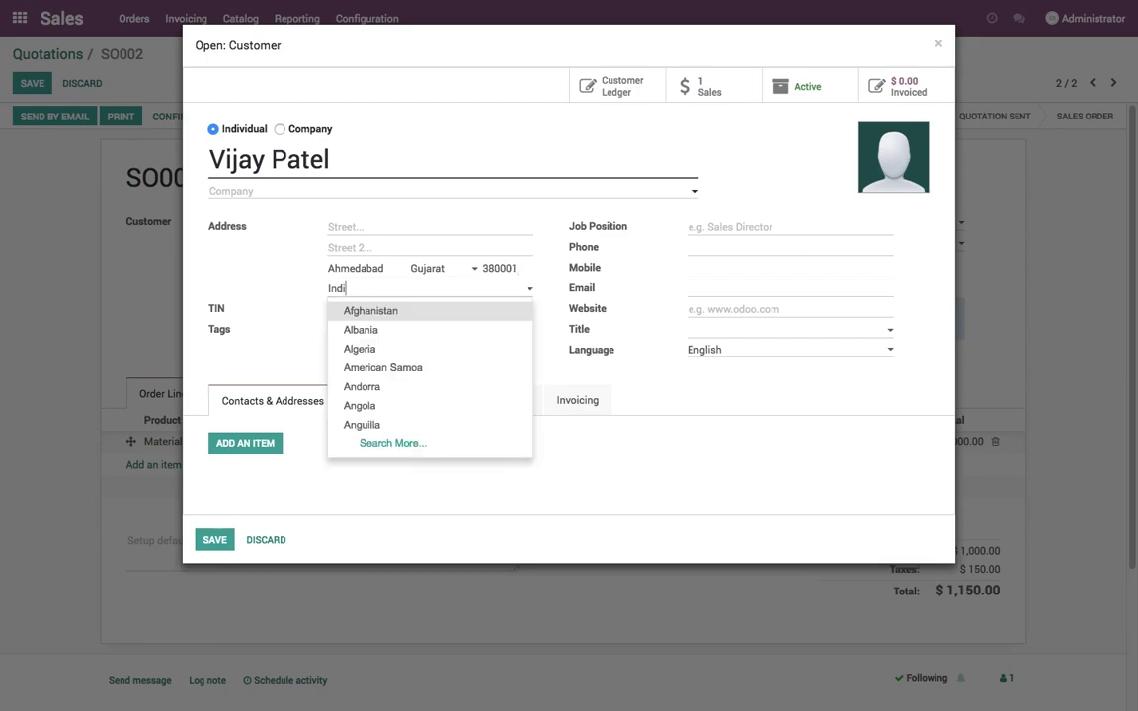
pyautogui.click(353, 328)
pyautogui.click(215, 540)
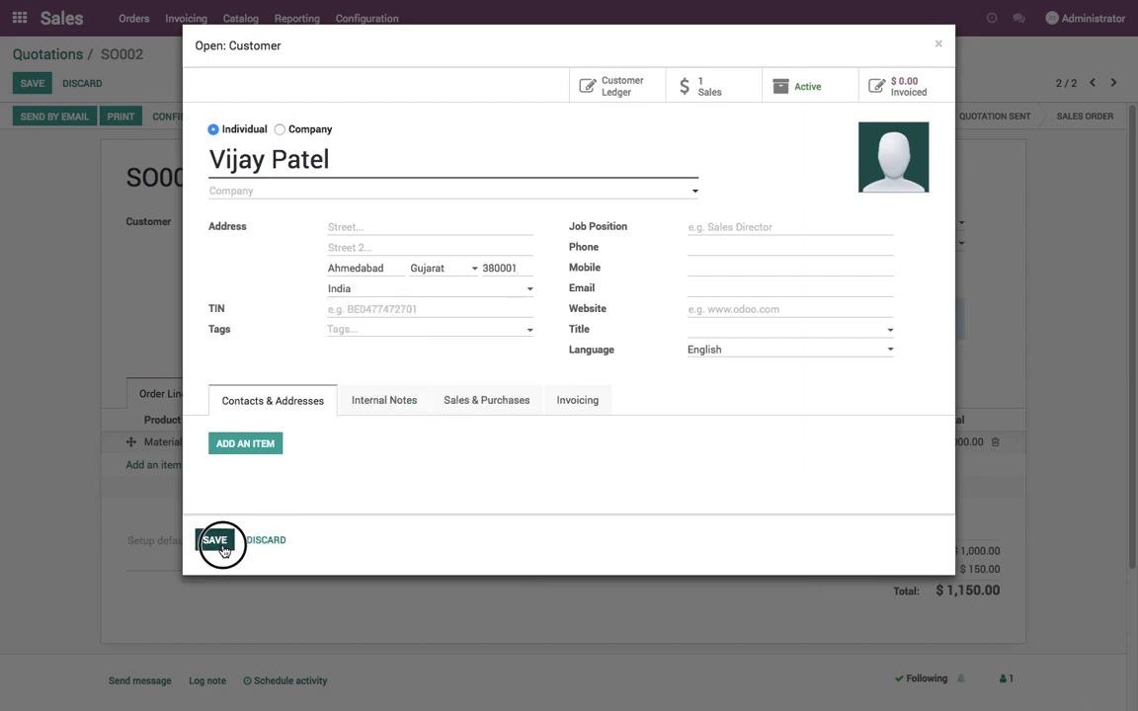
# - Reselect Delivery in Ahmedabad, check its price and add the $120.00 delivery line
pyautogui.click(729, 276)
pyautogui.click(734, 301)
pyautogui.click(735, 289)
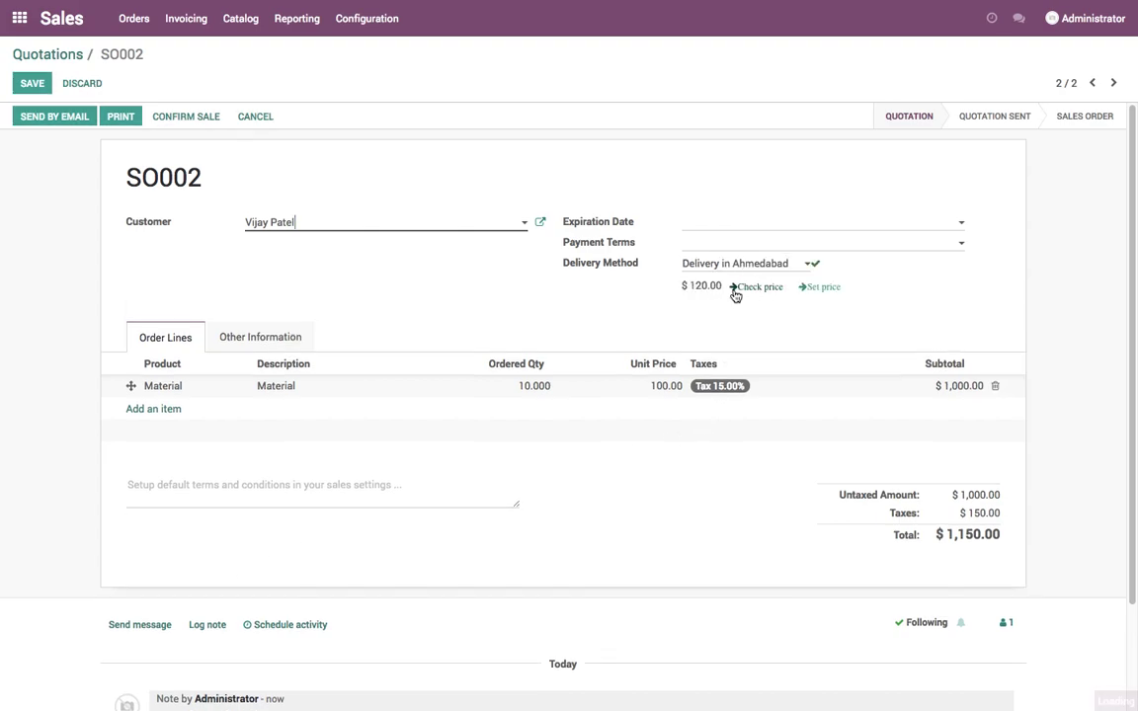
pyautogui.click(817, 287)
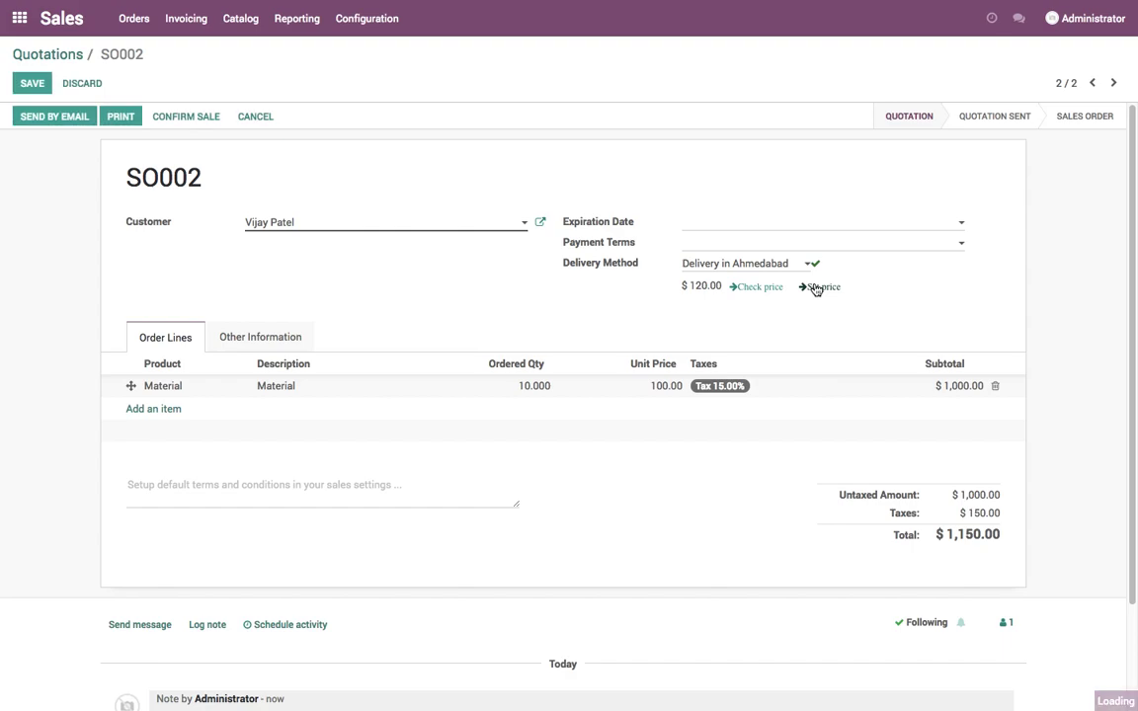